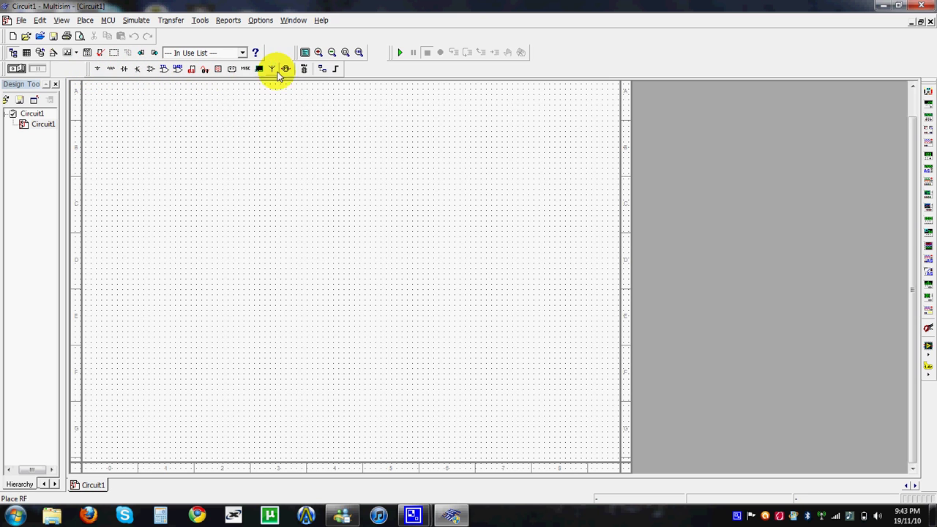
Move the simulation run controls into the second toolbar row and open the transistor component browser.
{"action": "left_click_drag", "start_coordinate": [391, 57], "coordinate": [363, 75]}
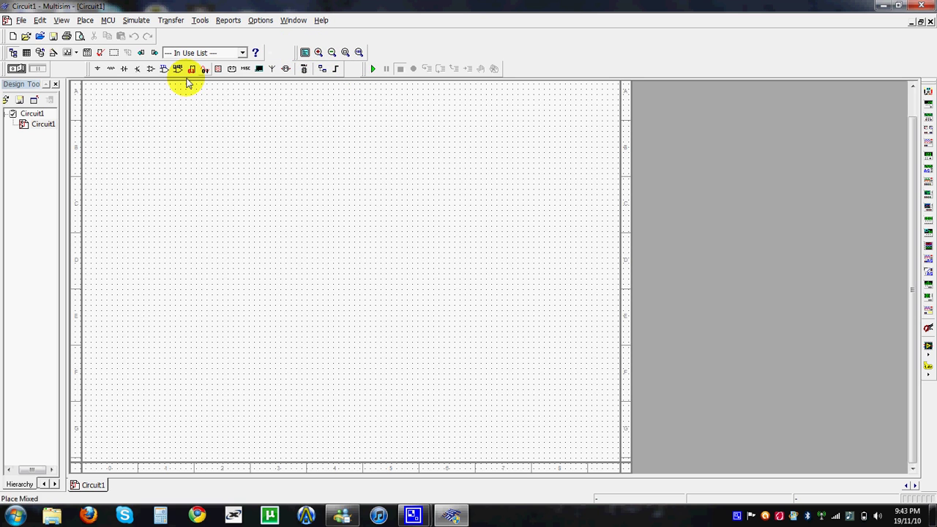
{"action": "left_click", "coordinate": [137, 70]}
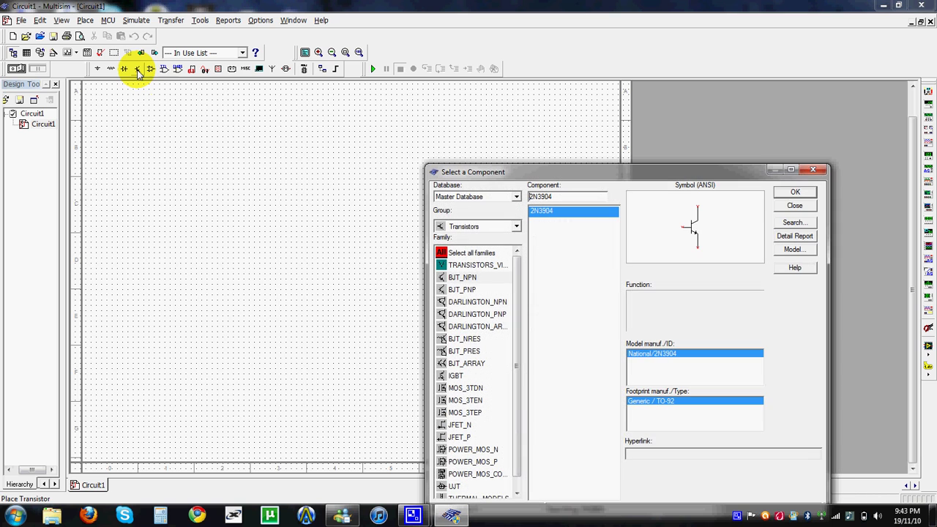
Choose the 2N3904 from Transistors > BJT_NPN and place it on the canvas as Q1.
{"action": "left_click_drag", "start_coordinate": [544, 173], "coordinate": [541, 131]}
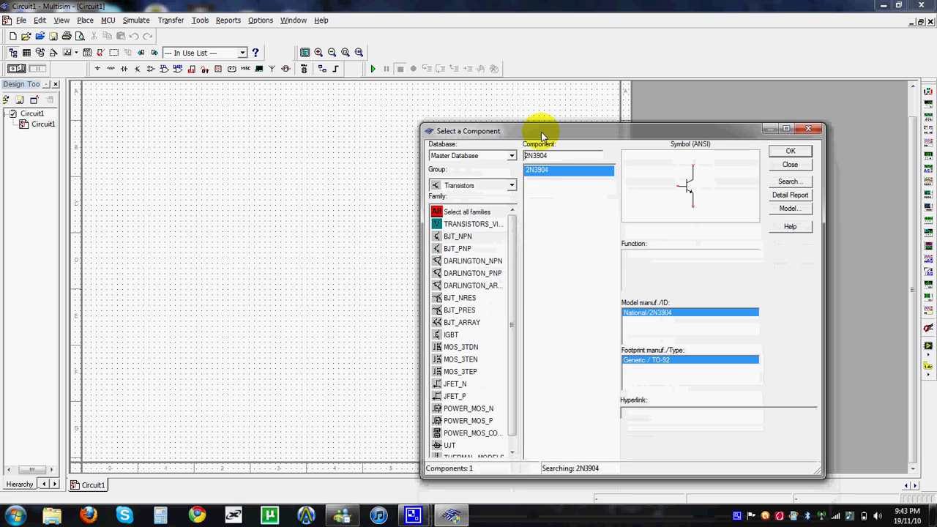
{"action": "scroll", "coordinate": [511, 238], "scroll_direction": "down", "scroll_amount": 1}
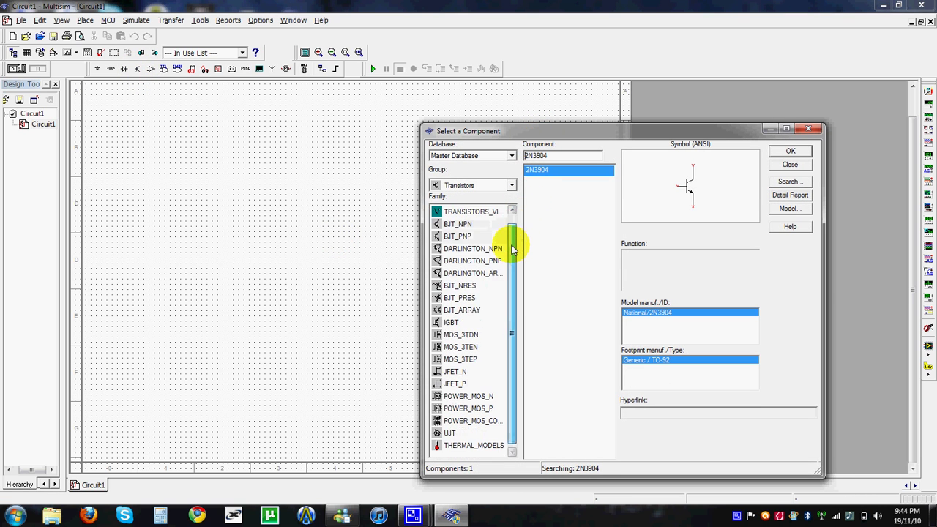
{"action": "left_click", "coordinate": [512, 186]}
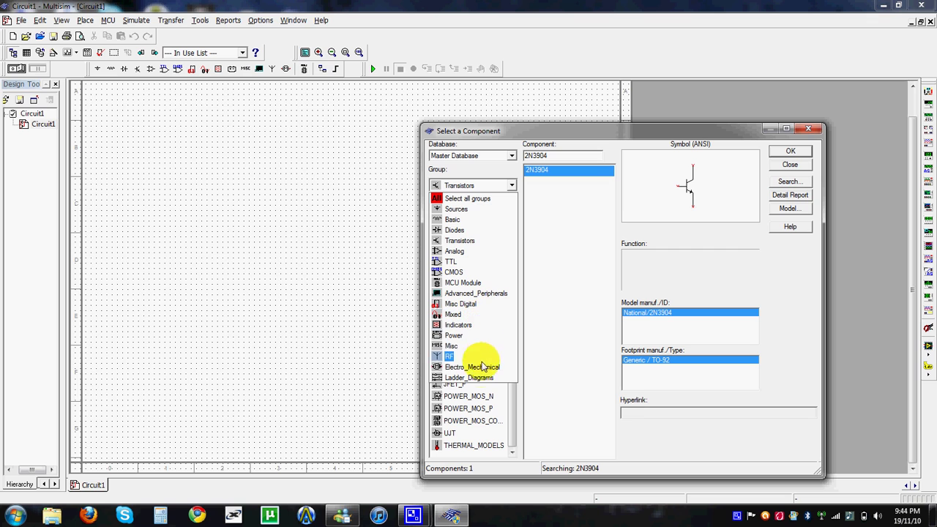
{"action": "left_click", "coordinate": [454, 241]}
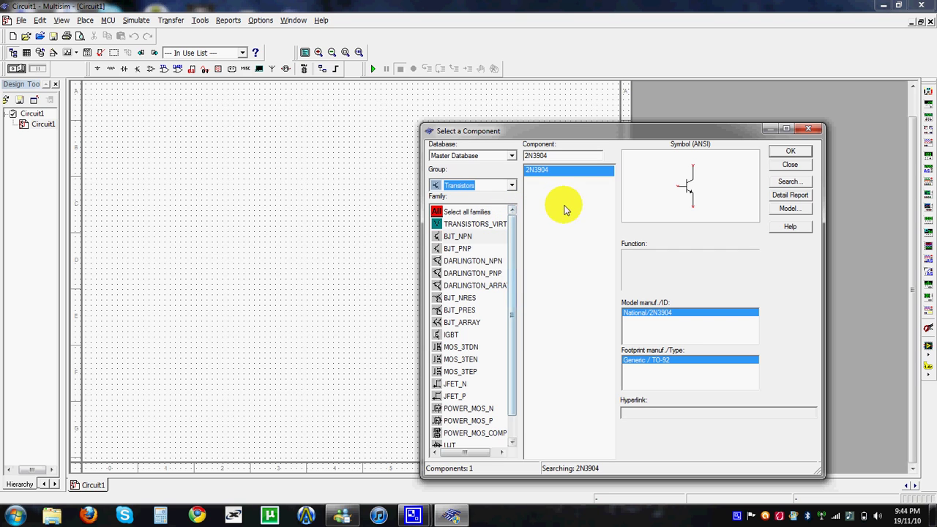
{"action": "left_click", "coordinate": [485, 242]}
{"action": "left_click", "coordinate": [564, 156]}
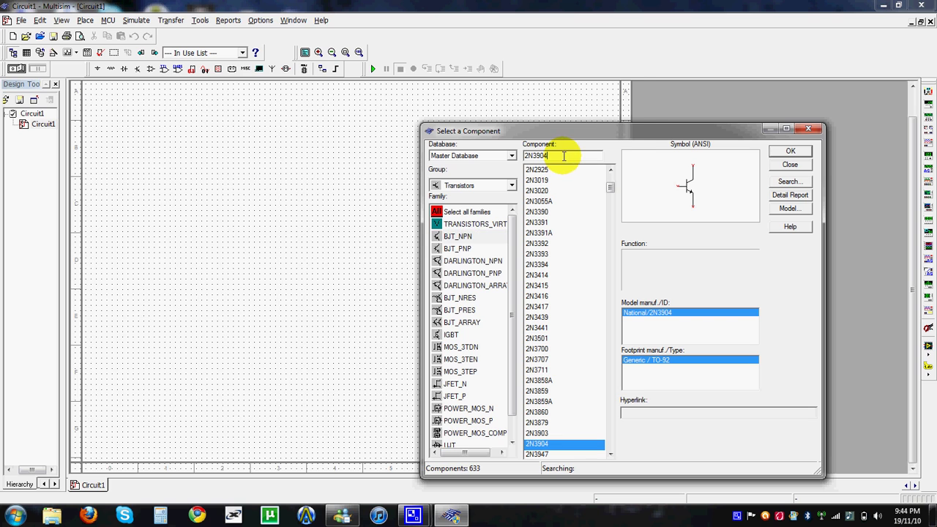
{"action": "left_click", "coordinate": [792, 151]}
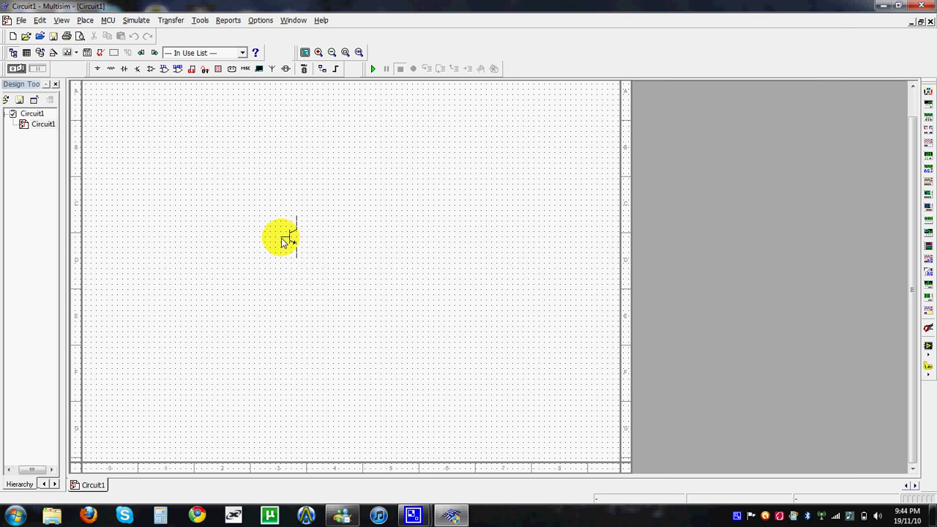
{"action": "left_click", "coordinate": [276, 242]}
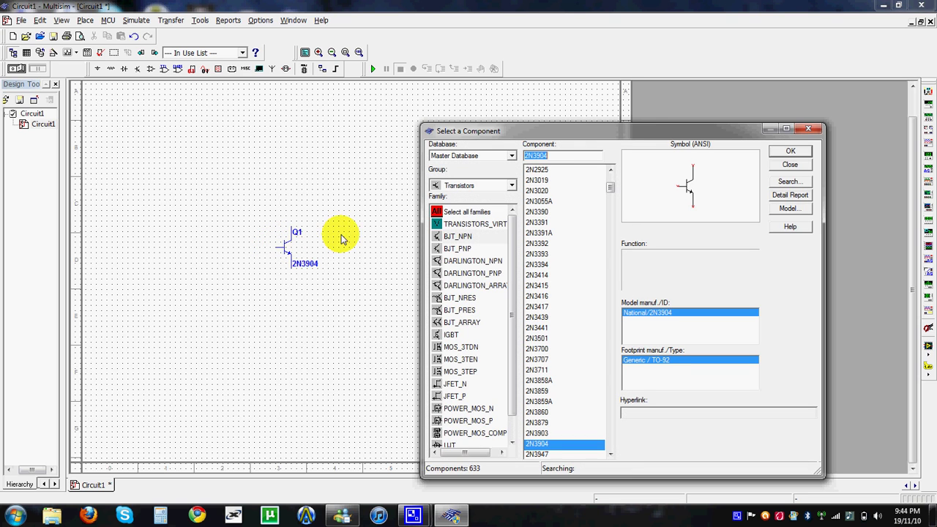
From the Basic group, place a vertical 130 kΩ resistor R1 above-left of Q1.
{"action": "left_click", "coordinate": [498, 187]}
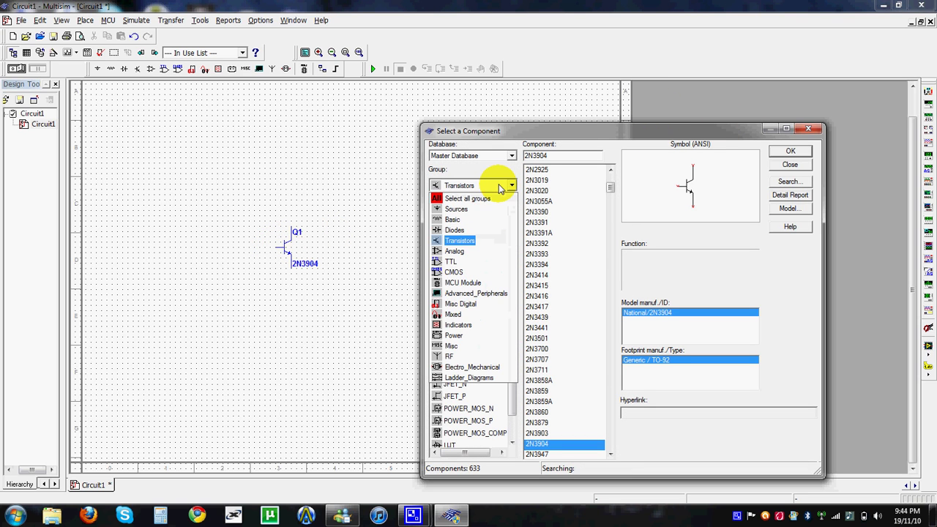
{"action": "left_click", "coordinate": [489, 220]}
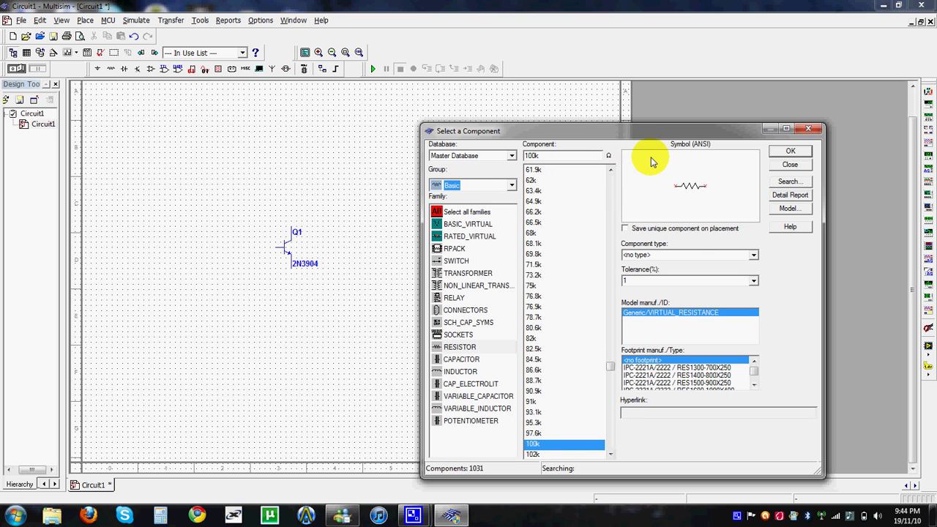
{"action": "left_click", "coordinate": [588, 158]}
{"action": "key", "text": "BackSpace"}
{"action": "key", "text": "BackSpace"}
{"action": "key", "text": "BackSpace"}
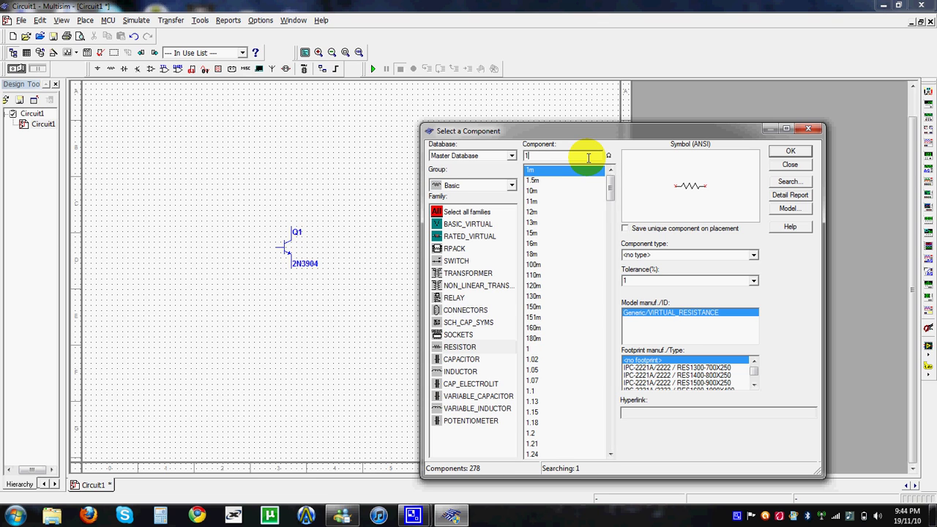
{"action": "type", "text": "30"}
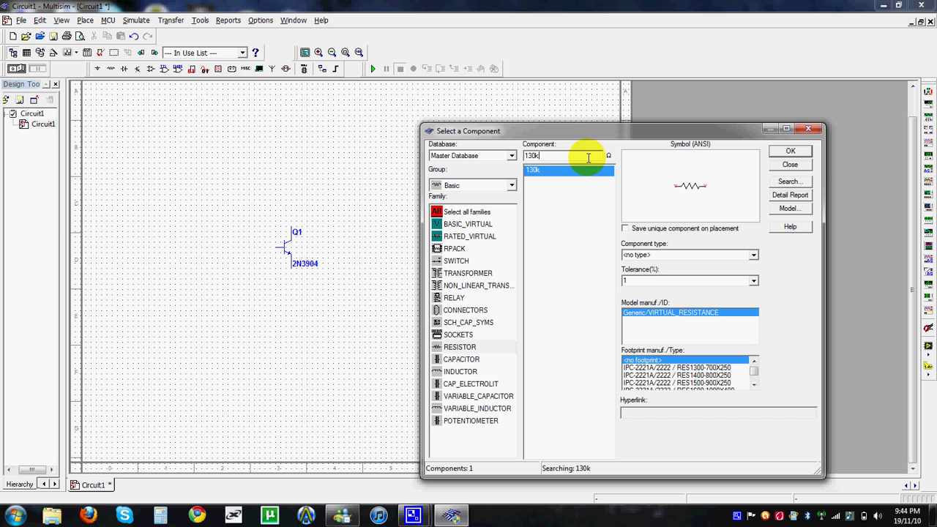
{"action": "type", "text": "k"}
{"action": "left_click", "coordinate": [791, 151]}
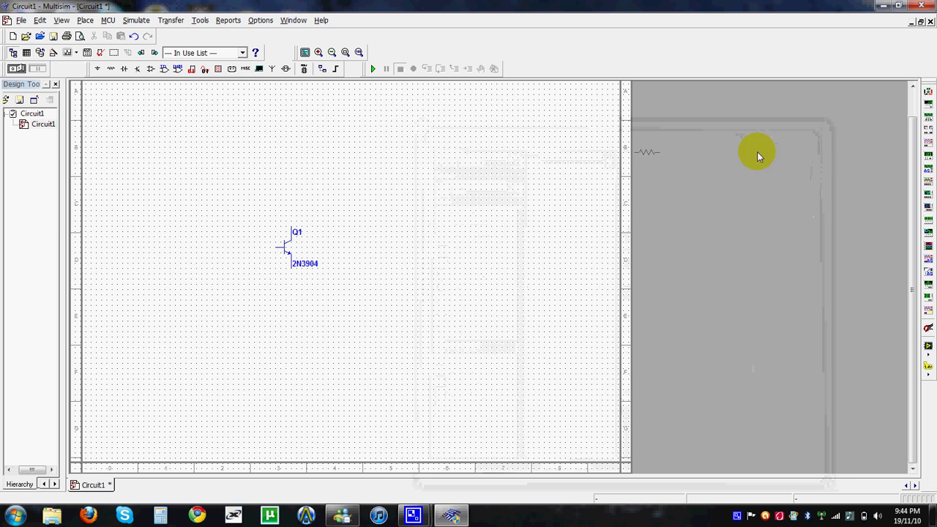
{"action": "left_click", "coordinate": [224, 207]}
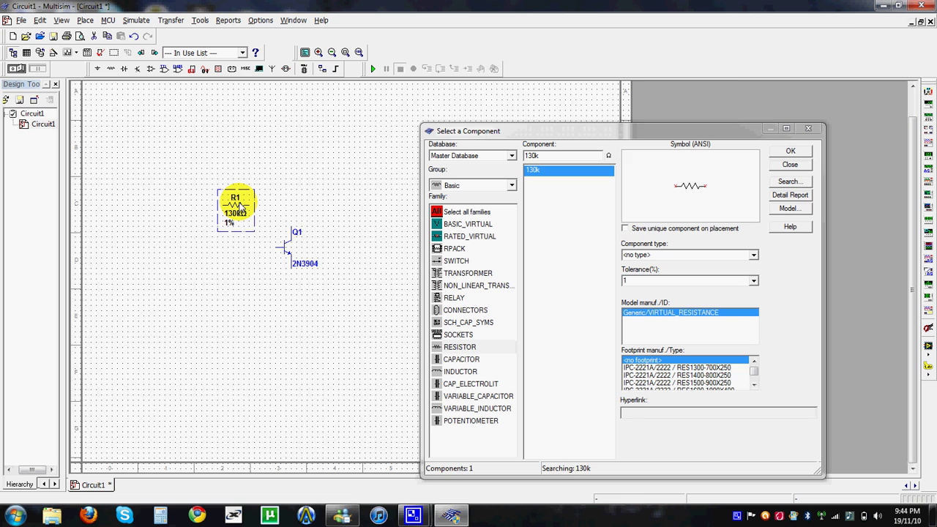
{"action": "key", "text": "ctrl+r"}
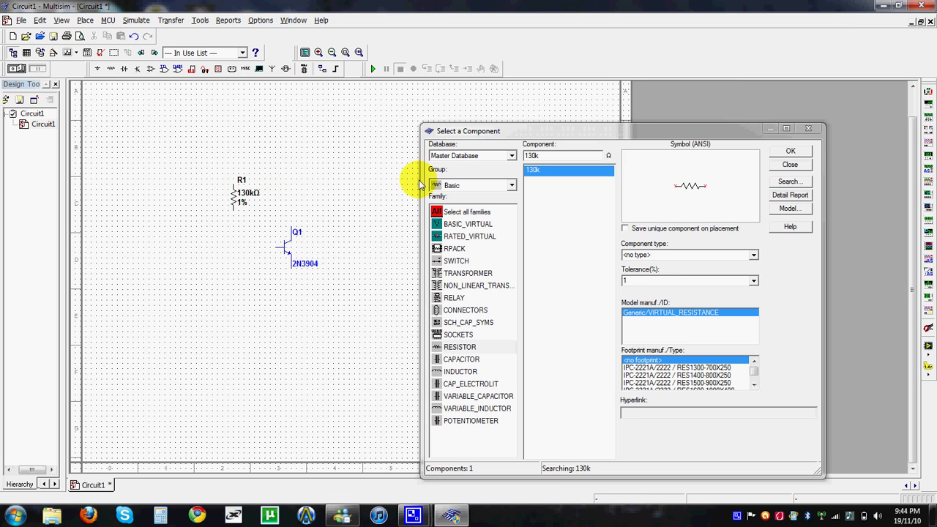
Place a vertical 25 kΩ resistor R2 below R1, left of Q1.
{"action": "left_click", "coordinate": [542, 156]}
{"action": "key", "text": "BackSpace"}
{"action": "key", "text": "BackSpace"}
{"action": "key", "text": "BackSpace"}
{"action": "key", "text": "BackSpace"}
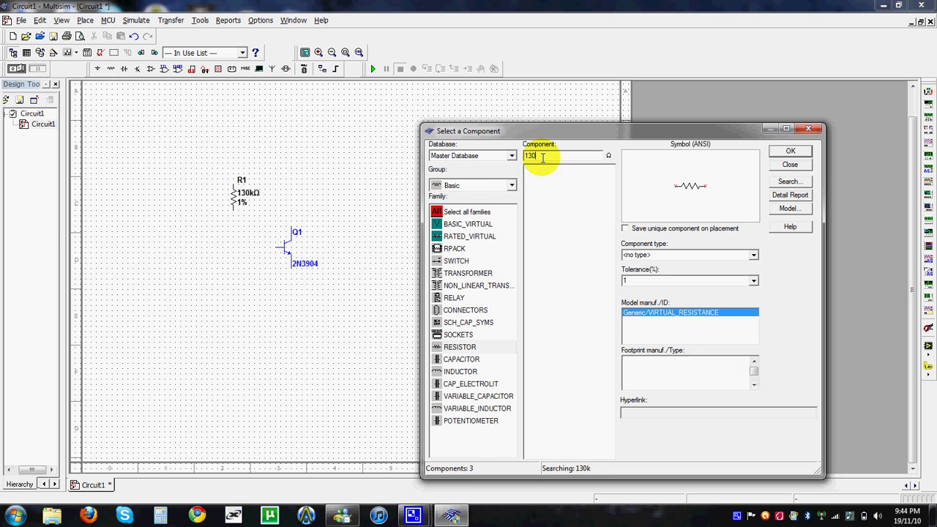
{"action": "type", "text": "25k"}
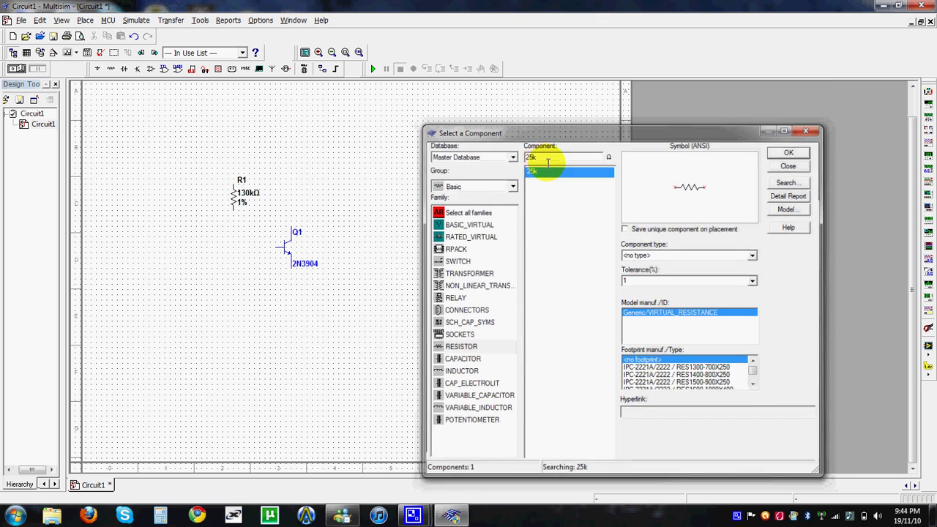
{"action": "key", "text": "Return"}
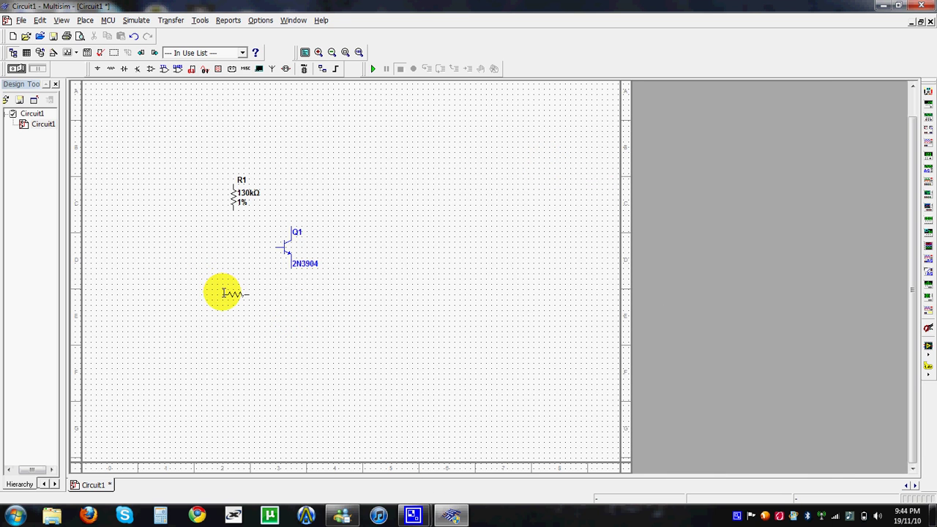
{"action": "left_click", "coordinate": [224, 293]}
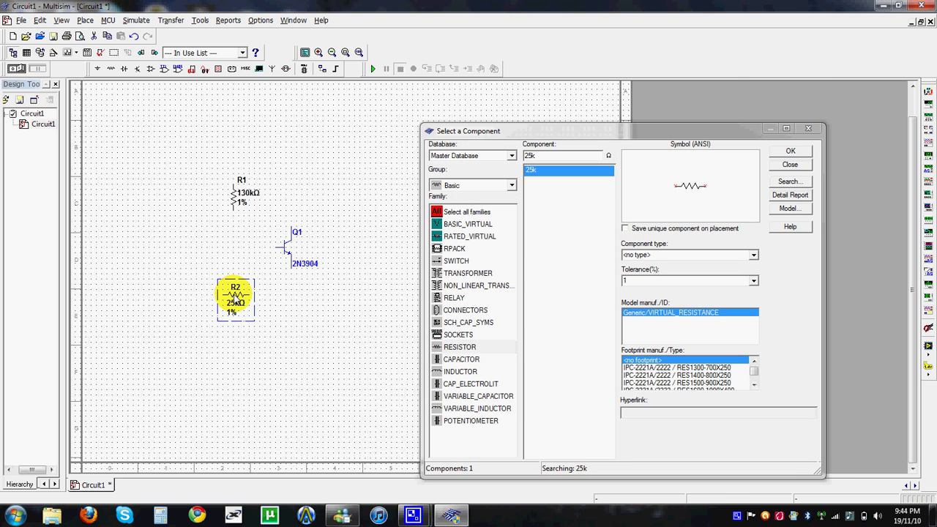
{"action": "key", "text": "ctrl+r"}
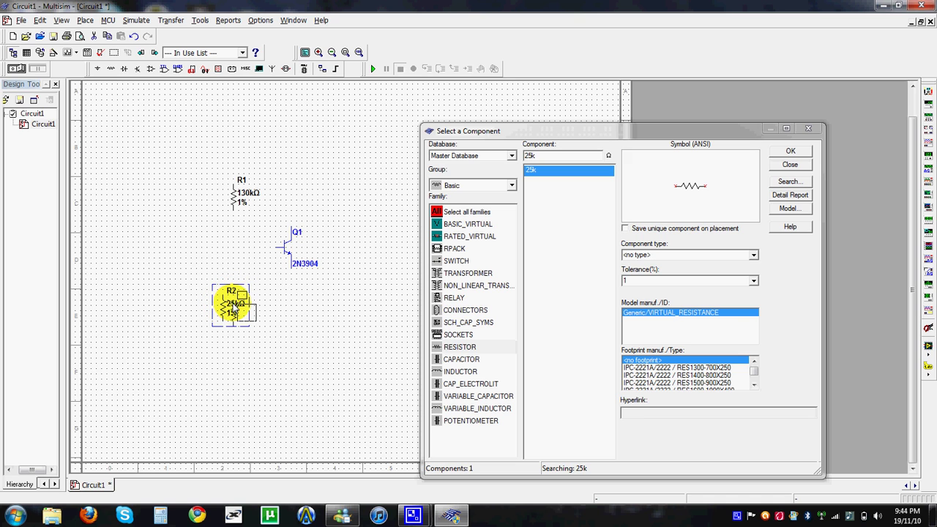
{"action": "left_click", "coordinate": [308, 324]}
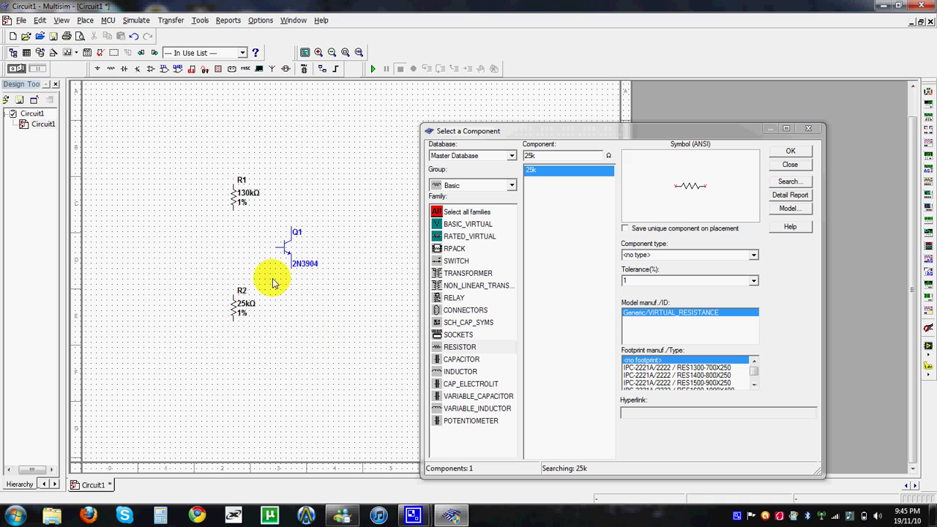
Wire R1's bottom pin to R2's top pin and tie Q1's base to that wire.
{"action": "left_click", "coordinate": [235, 211]}
{"action": "left_click", "coordinate": [230, 291]}
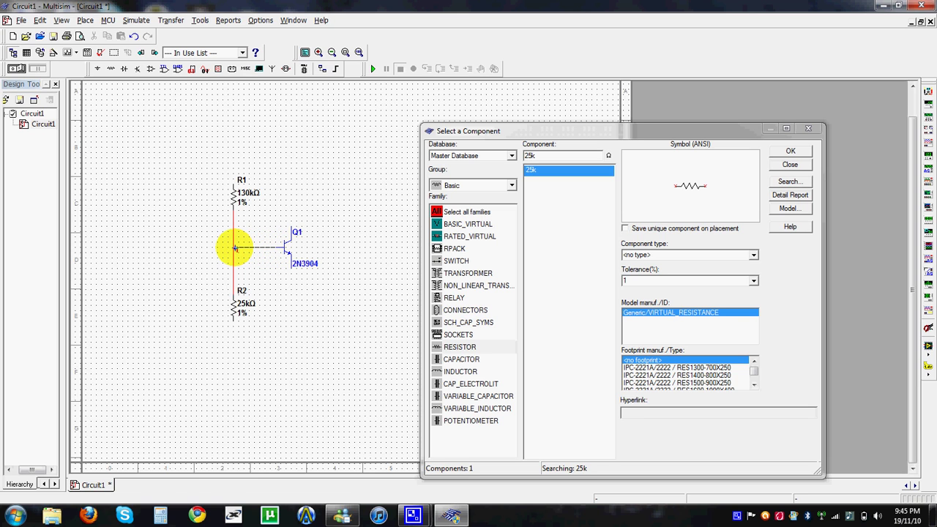
{"action": "left_click", "coordinate": [233, 248]}
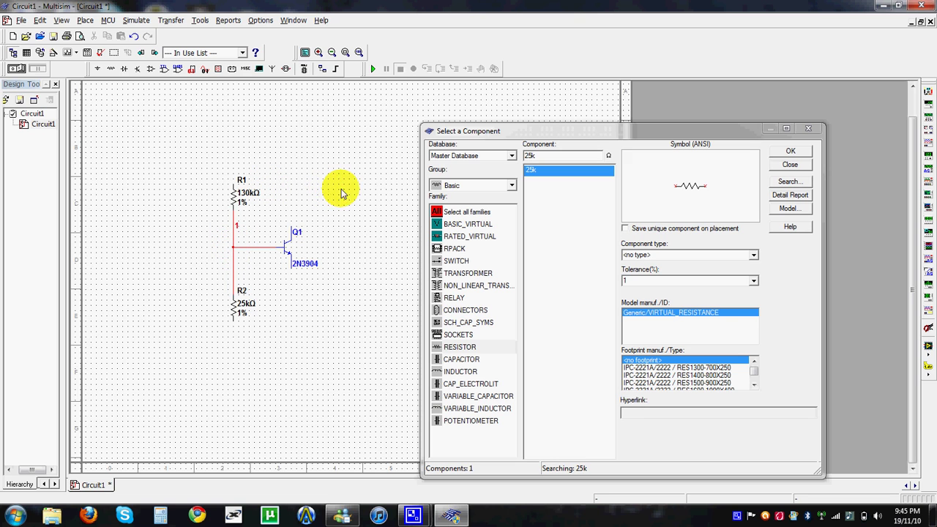
{"action": "double_click", "coordinate": [529, 156]}
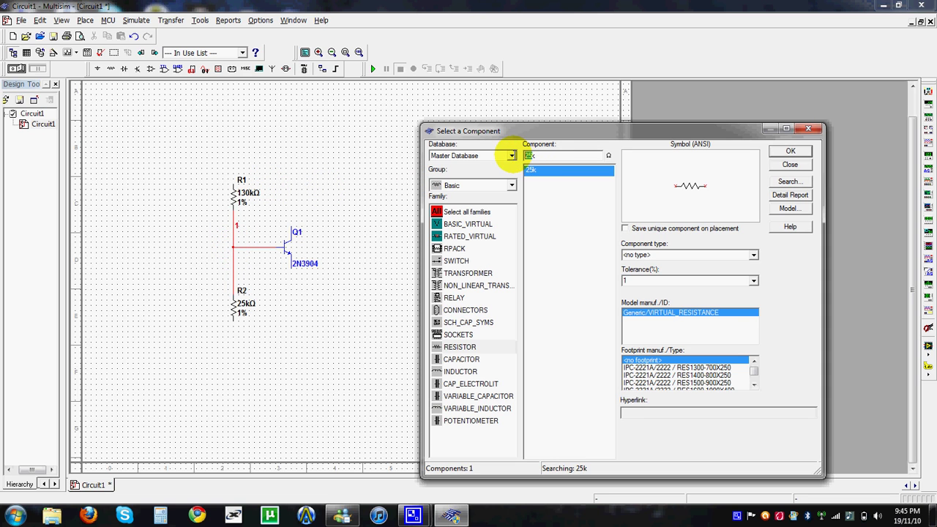
Place a 6.8 kΩ resistor R3 above Q1's collector.
{"action": "key", "text": "BackSpace"}
{"action": "type", "text": "6.8k"}
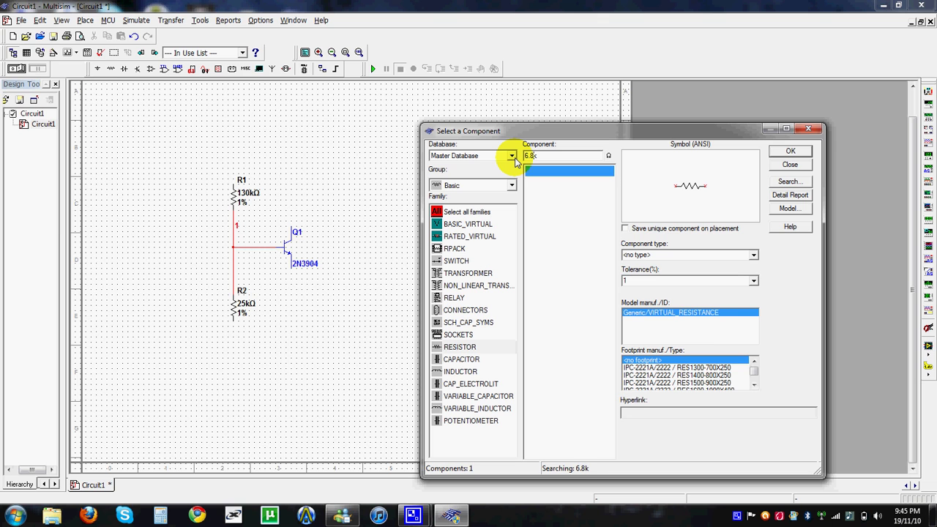
{"action": "key", "text": "Return"}
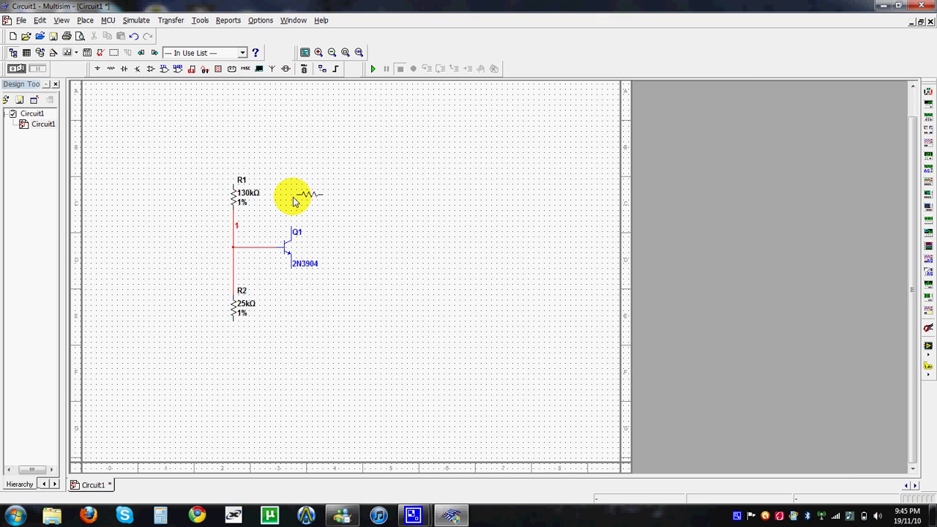
{"action": "left_click", "coordinate": [286, 204]}
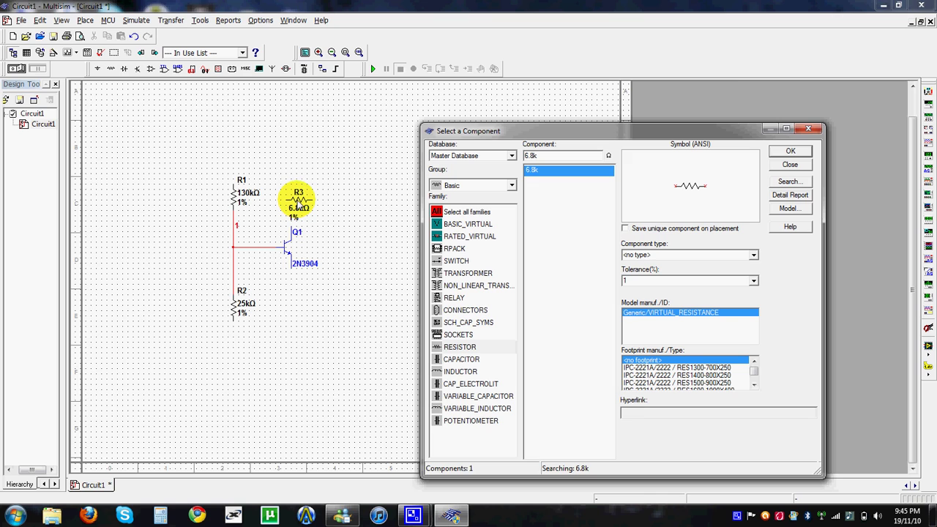
{"action": "mouse_move", "coordinate": [298, 204]}
{"action": "left_mouse_down"}
{"action": "mouse_move", "coordinate": [286, 196]}
{"action": "mouse_move", "coordinate": [295, 197]}
{"action": "left_mouse_up"}
{"action": "left_click", "coordinate": [334, 198]}
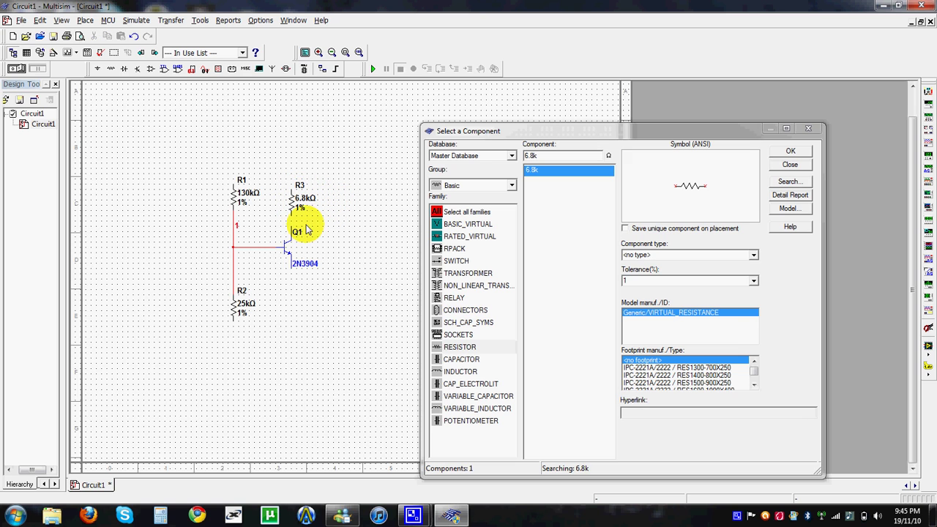
Wire Q1's collector to R3, R3's top to R1's top, and R2's bottom to the emitter.
{"action": "left_click", "coordinate": [291, 227]}
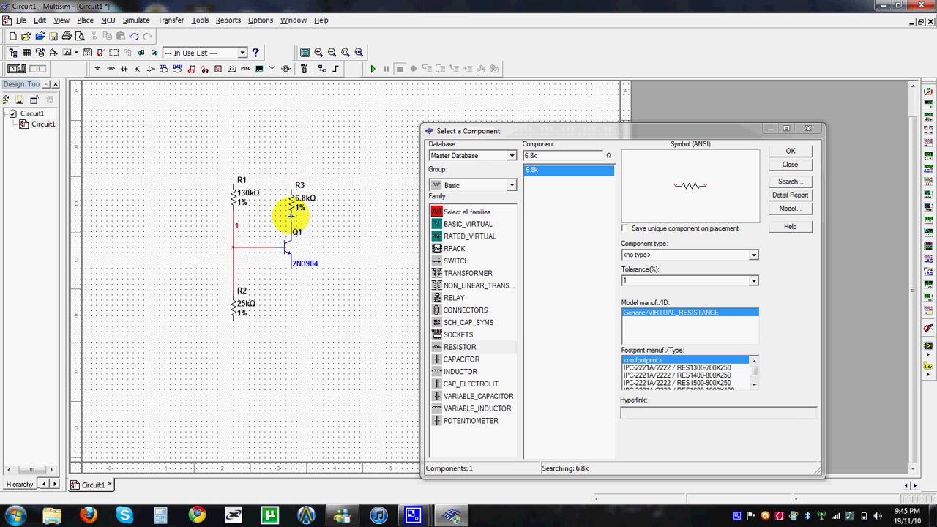
{"action": "left_click", "coordinate": [293, 211]}
{"action": "left_click", "coordinate": [290, 185]}
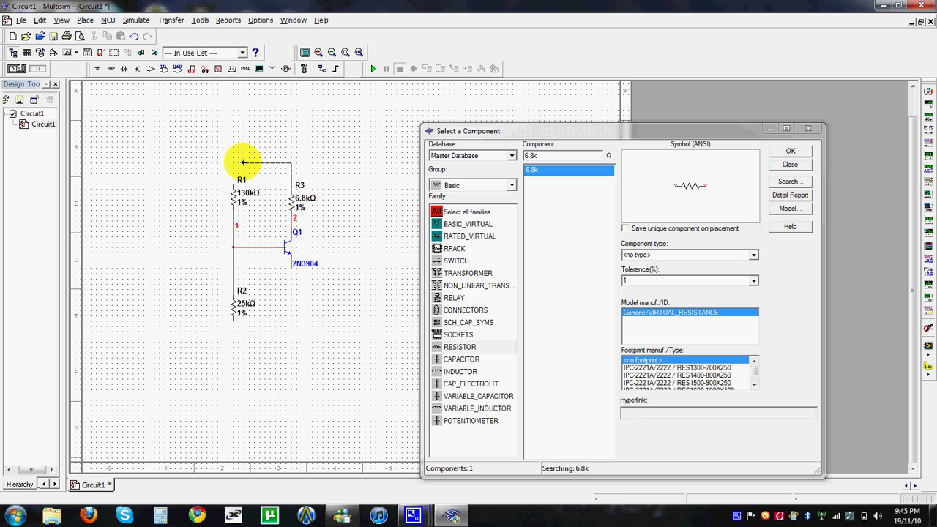
{"action": "left_click", "coordinate": [233, 185]}
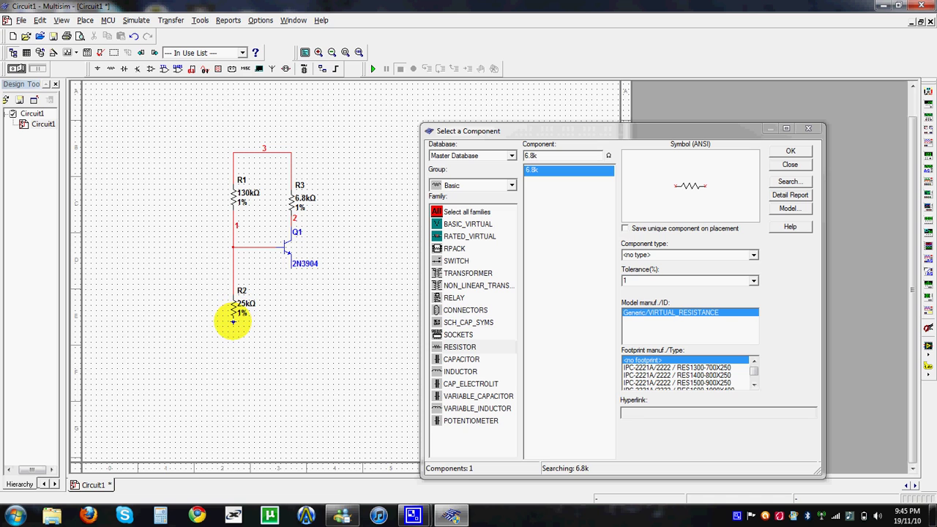
{"action": "left_click", "coordinate": [232, 323]}
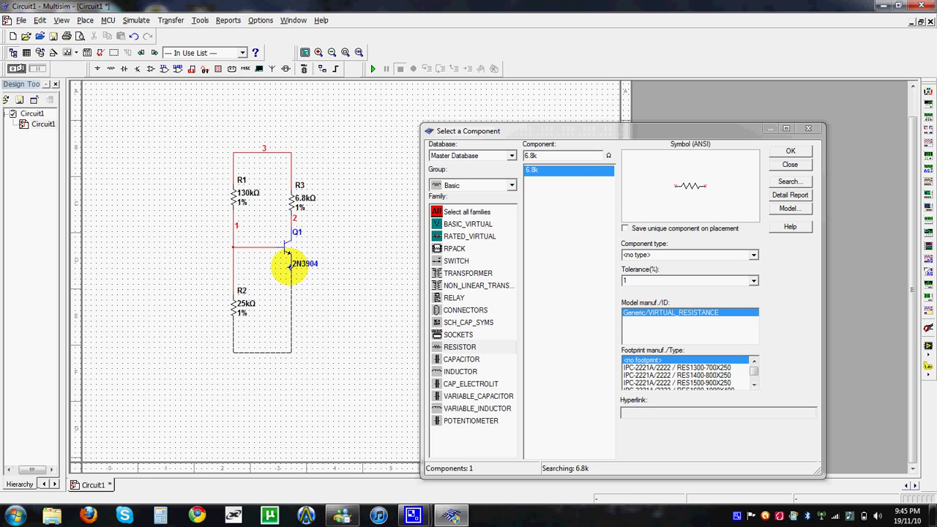
{"action": "left_click", "coordinate": [290, 268]}
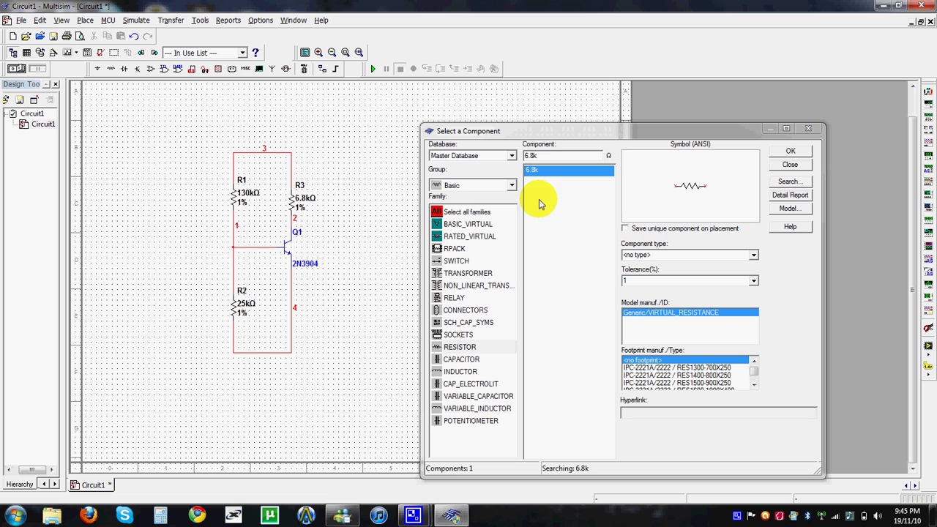
{"action": "double_click", "coordinate": [564, 156]}
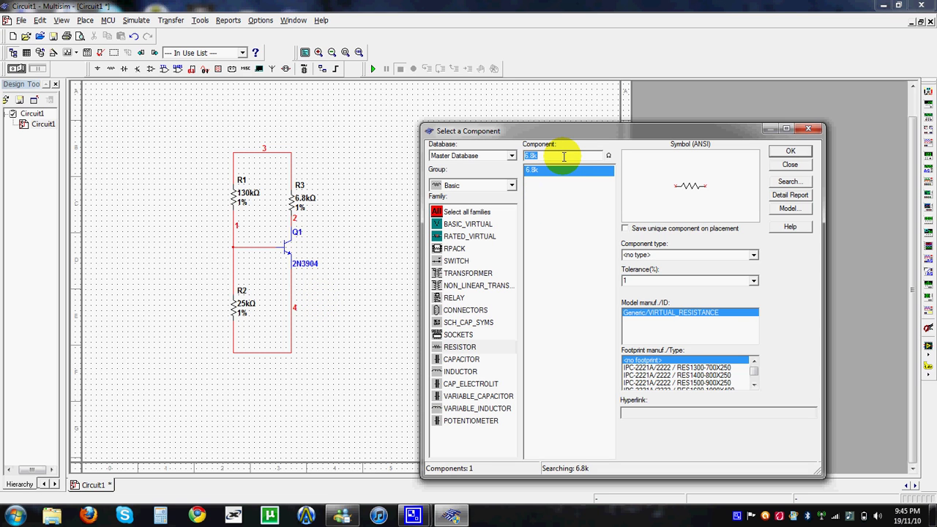
{"action": "key", "text": "BackSpace"}
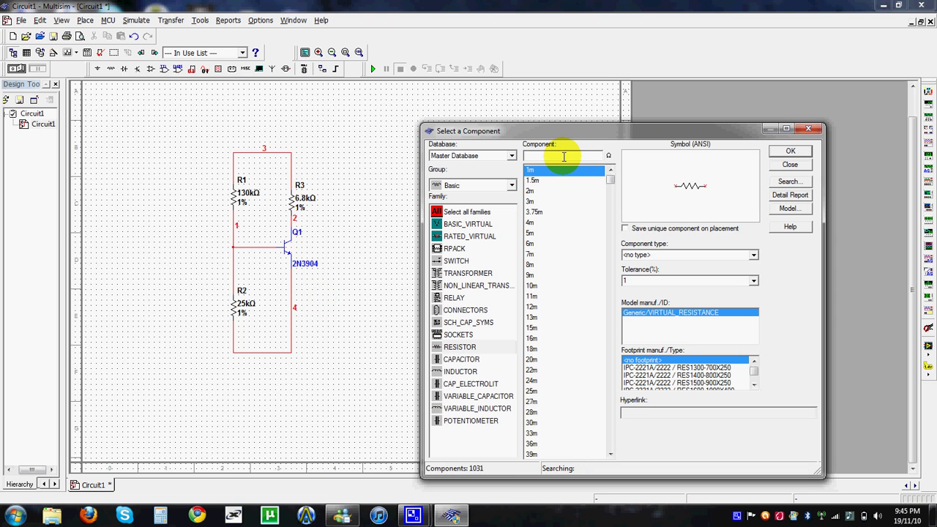
Place a 100 Ω resistor R4 on the wire below Q1's emitter.
{"action": "type", "text": "1"}
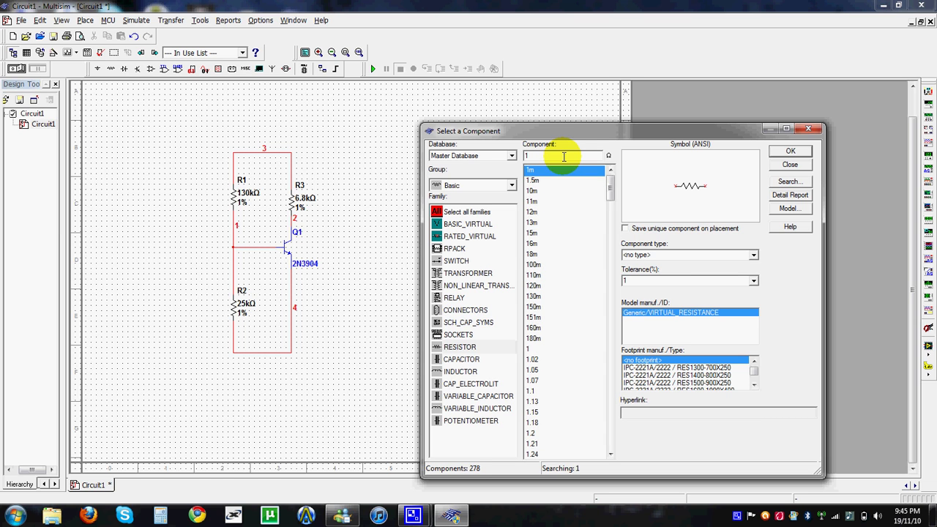
{"action": "type", "text": "30"}
{"action": "key", "text": "Return"}
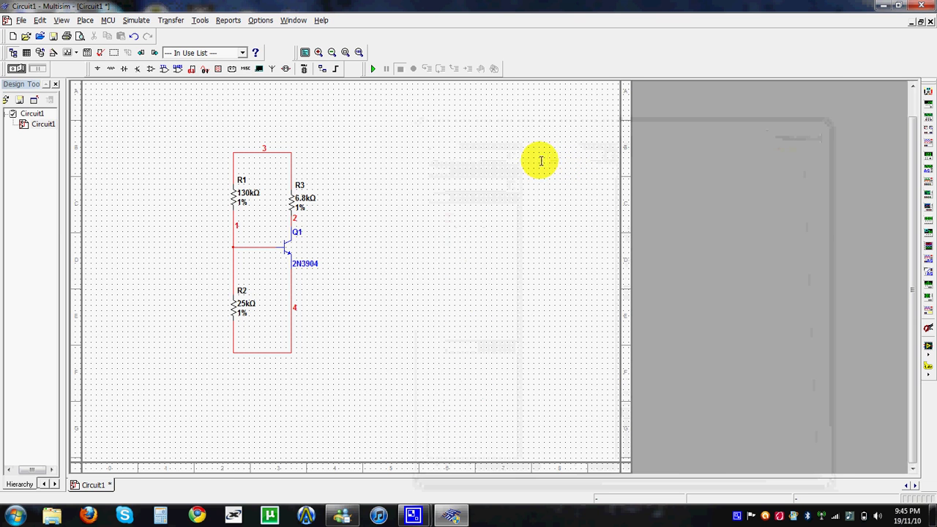
{"action": "left_click", "coordinate": [322, 293]}
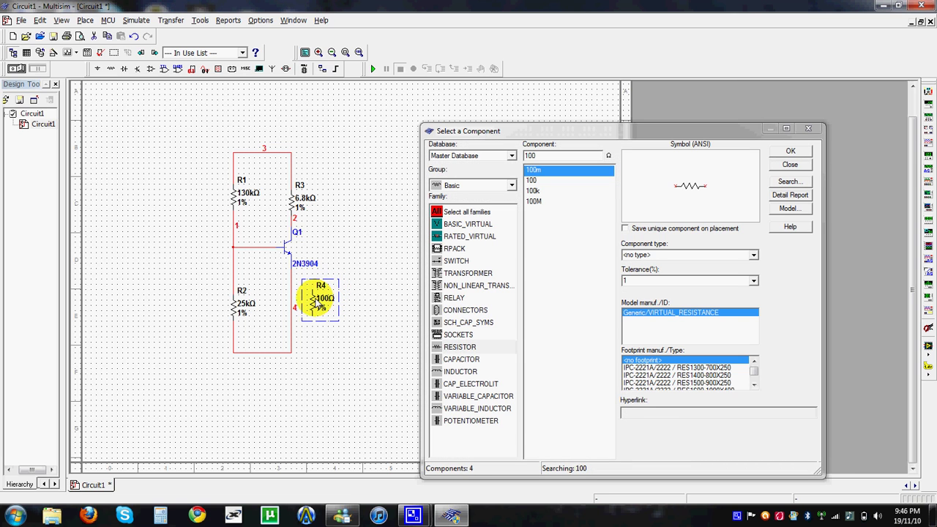
{"action": "left_click_drag", "start_coordinate": [314, 301], "coordinate": [293, 286]}
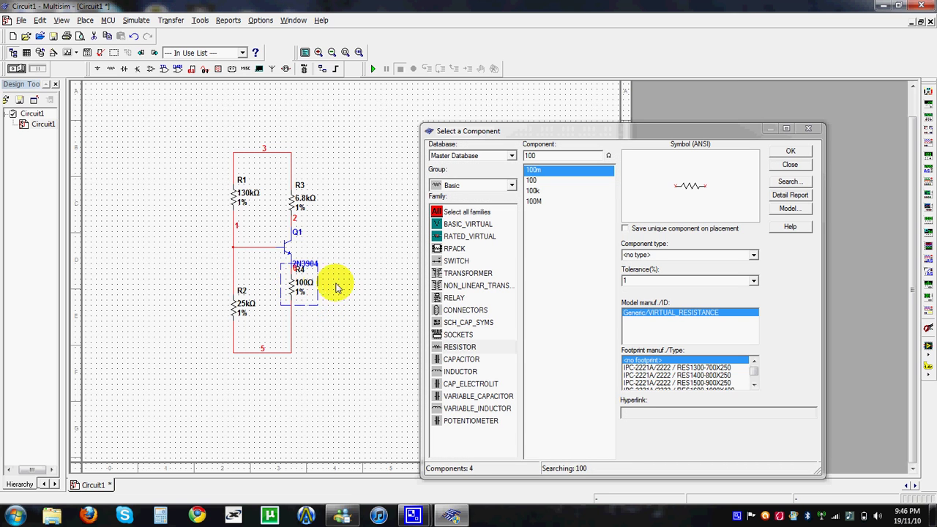
Add a 1.6 kΩ resistor R5 in series beneath R4.
{"action": "double_click", "coordinate": [546, 155]}
{"action": "key", "text": "BackSpace"}
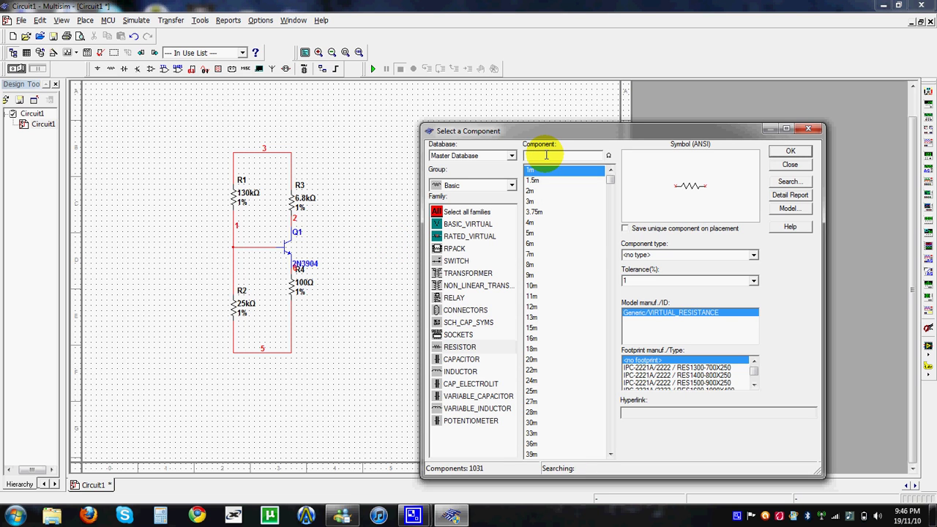
{"action": "type", "text": "1k"}
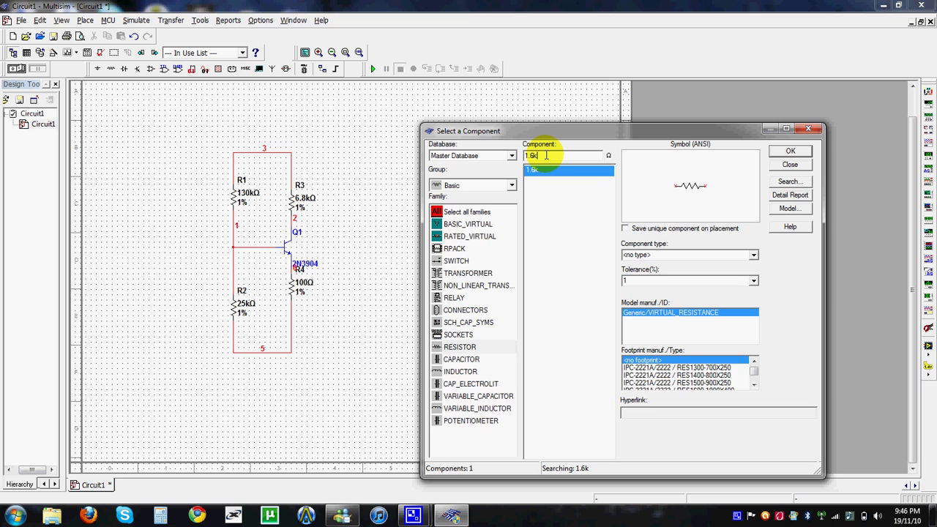
{"action": "key", "text": "Return"}
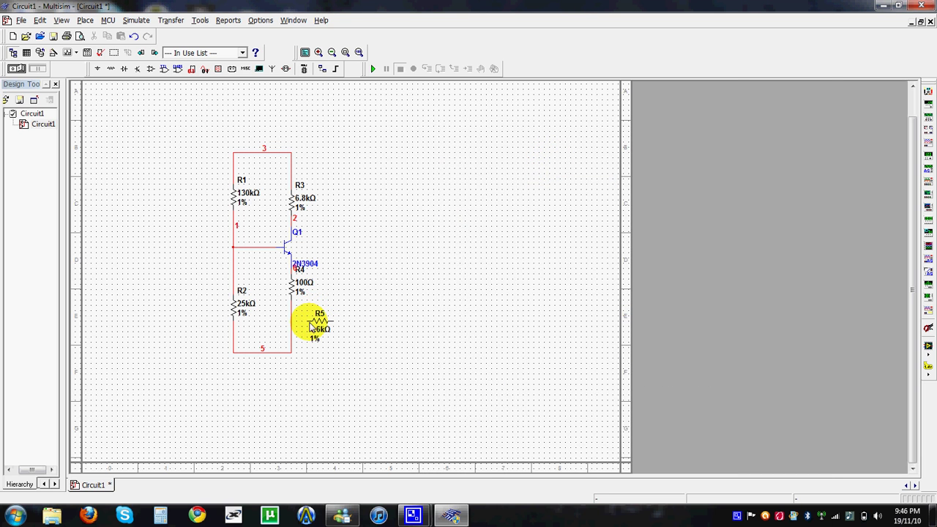
{"action": "left_click", "coordinate": [319, 321]}
{"action": "left_click_drag", "start_coordinate": [320, 321], "coordinate": [295, 324]}
{"action": "left_click", "coordinate": [347, 309]}
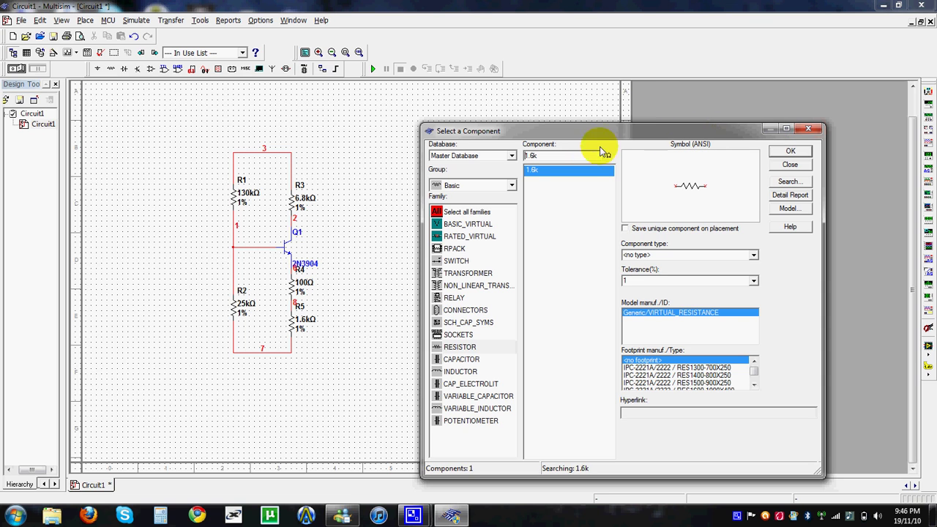
Place a 100 µF electrolytic capacitor C1 at Q1's base junction.
{"action": "left_click", "coordinate": [512, 186]}
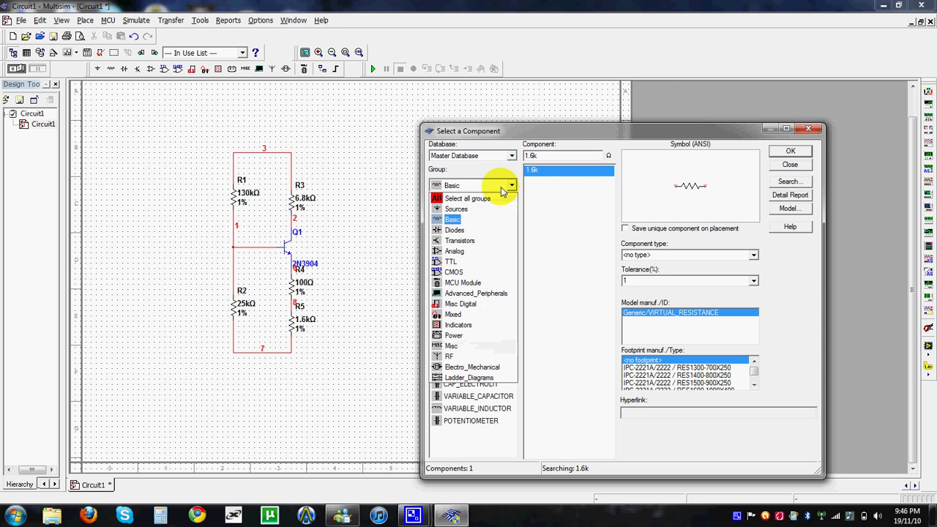
{"action": "left_click", "coordinate": [470, 223]}
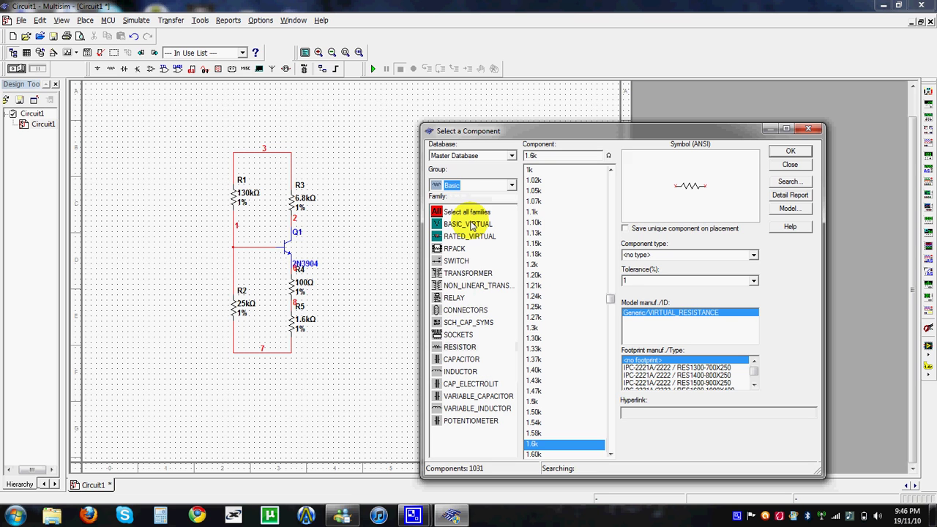
{"action": "left_click", "coordinate": [464, 361]}
{"action": "left_click", "coordinate": [461, 386]}
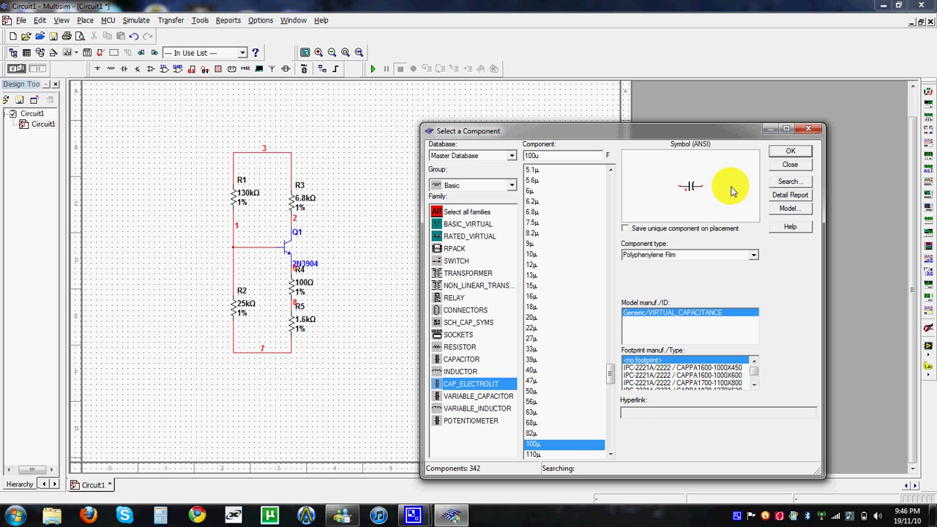
{"action": "left_click", "coordinate": [780, 153]}
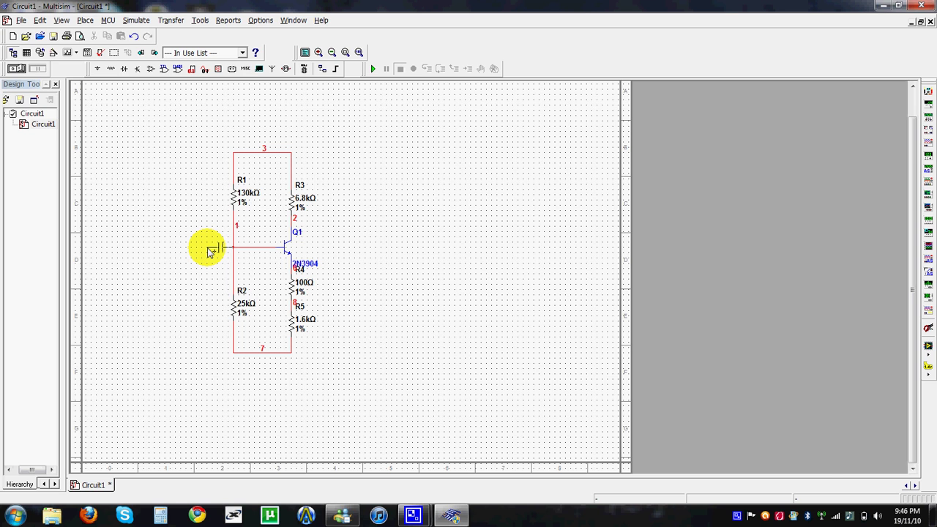
{"action": "left_click", "coordinate": [208, 247]}
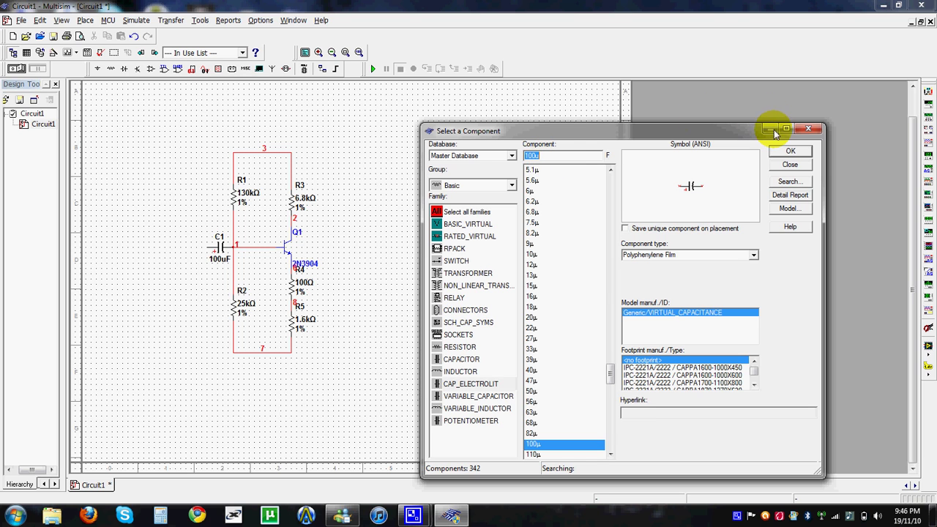
Add a second 100 µF capacitor C2, vertical and wired across R5 to the bottom rail.
{"action": "left_click", "coordinate": [781, 153]}
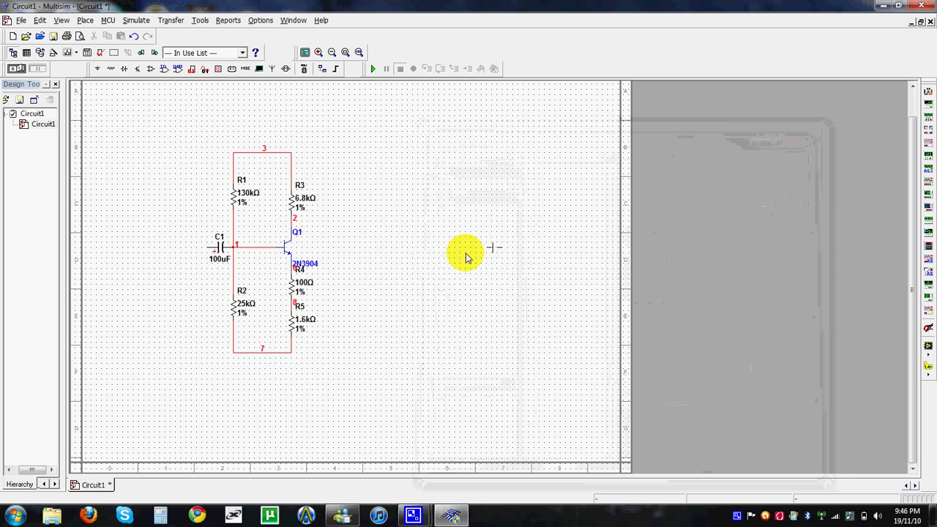
{"action": "left_click", "coordinate": [339, 297]}
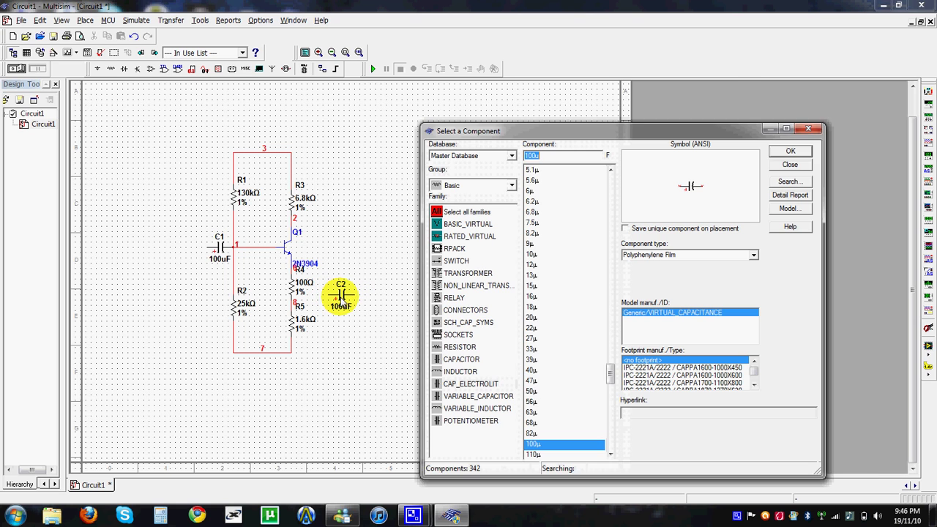
{"action": "left_click_drag", "start_coordinate": [341, 296], "coordinate": [329, 316]}
{"action": "key", "text": "ctrl+r"}
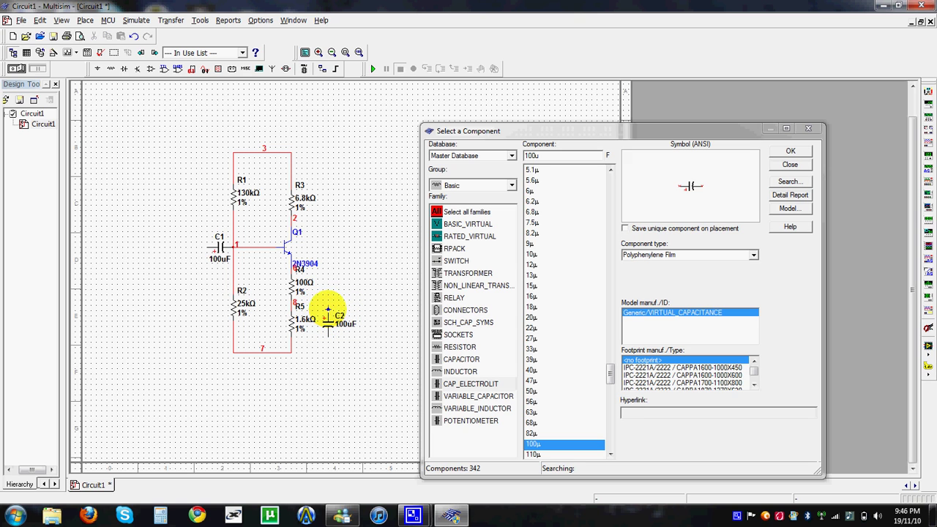
{"action": "left_click", "coordinate": [328, 310]}
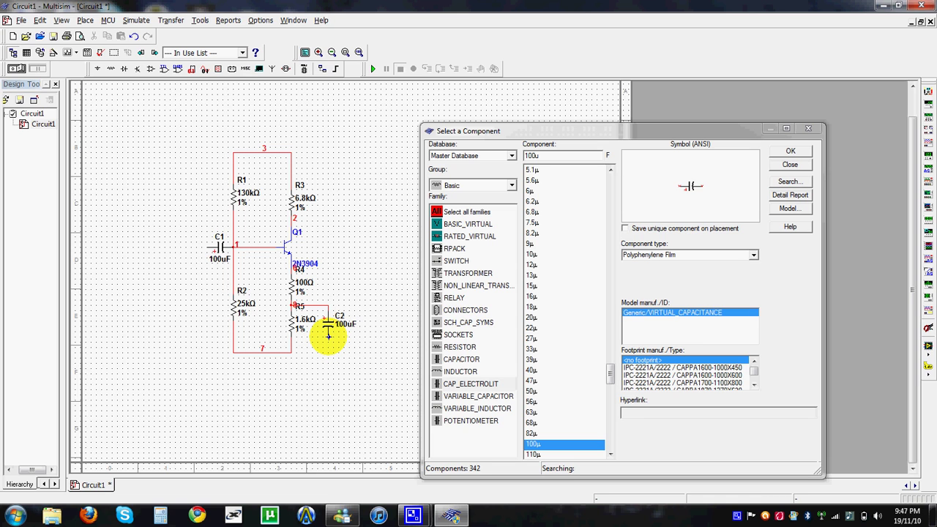
{"action": "left_click", "coordinate": [328, 335]}
{"action": "left_click", "coordinate": [293, 352]}
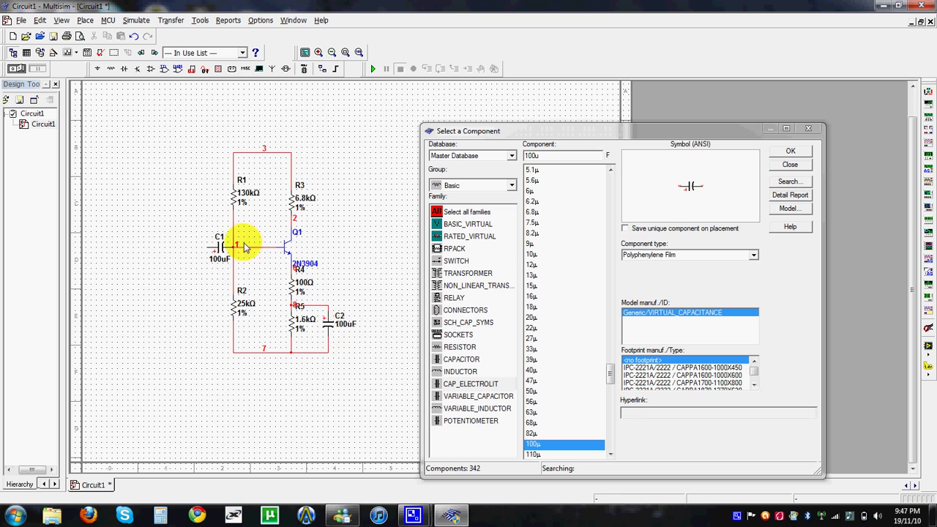
{"action": "left_click", "coordinate": [205, 249]}
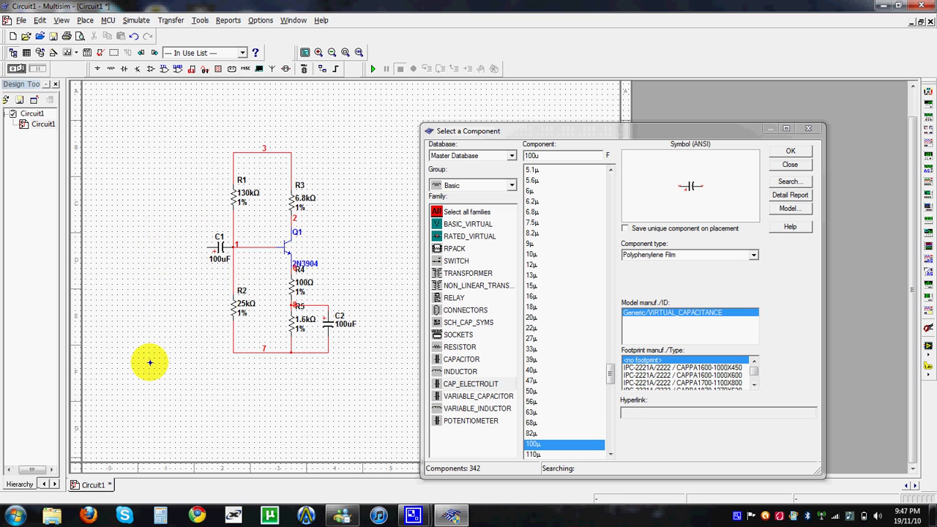
Wire C1's input to the bottom node and change C1's capacitance to 10 µF.
{"action": "left_click", "coordinate": [232, 353]}
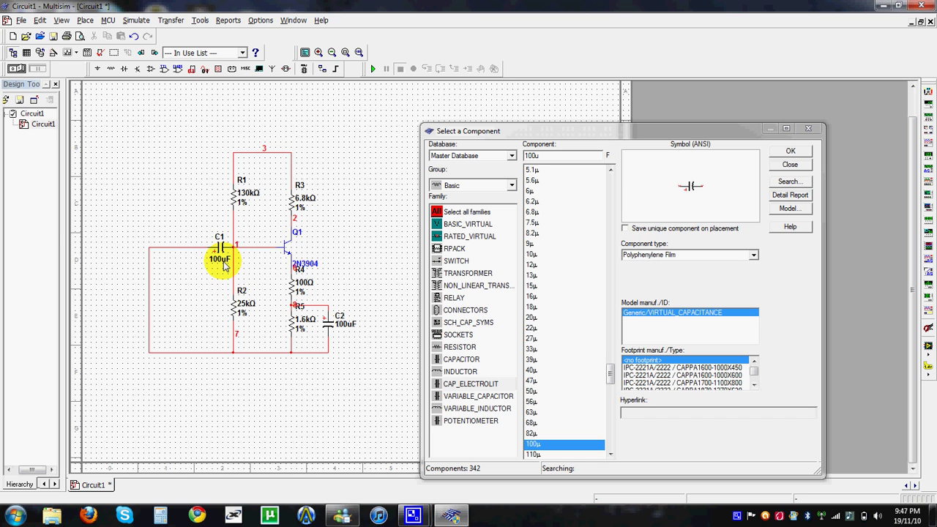
{"action": "double_click", "coordinate": [223, 263]}
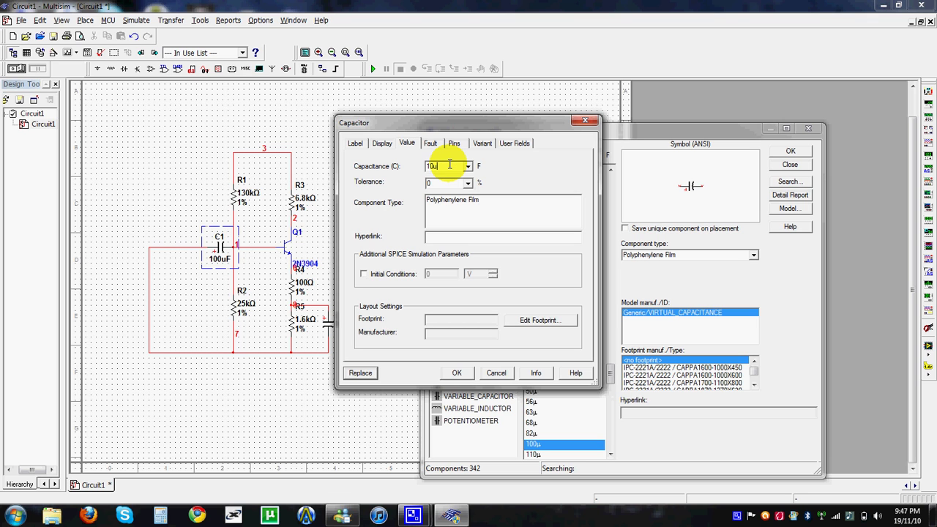
{"action": "left_click", "coordinate": [450, 164]}
{"action": "type", "text": "10u"}
{"action": "key", "text": "Return"}
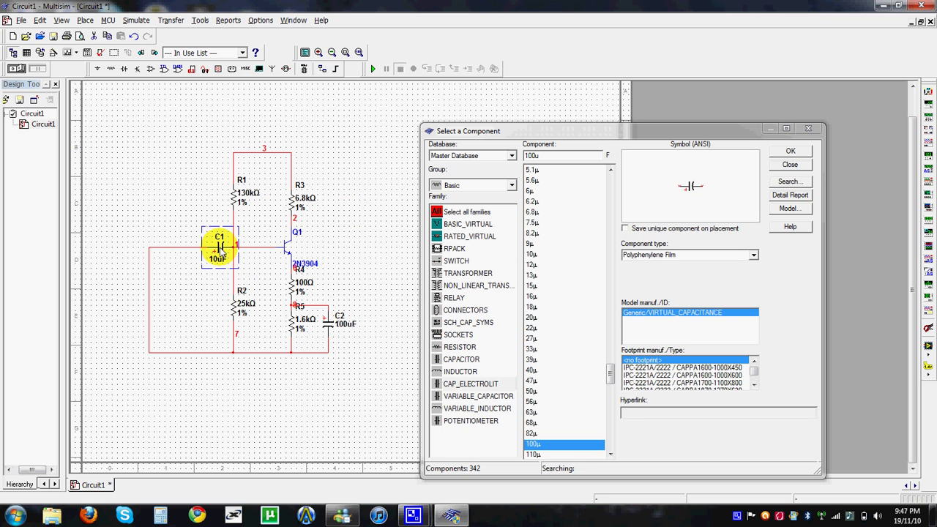
Copy capacitor C1 and paste it as C3 beside Q1's collector.
{"action": "right_click", "coordinate": [220, 249]}
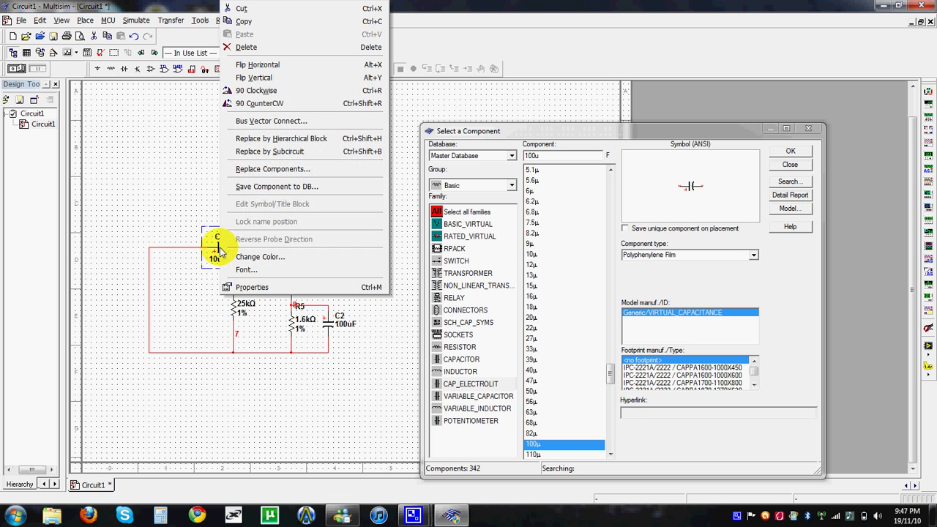
{"action": "left_click", "coordinate": [276, 22]}
{"action": "right_click", "coordinate": [374, 146]}
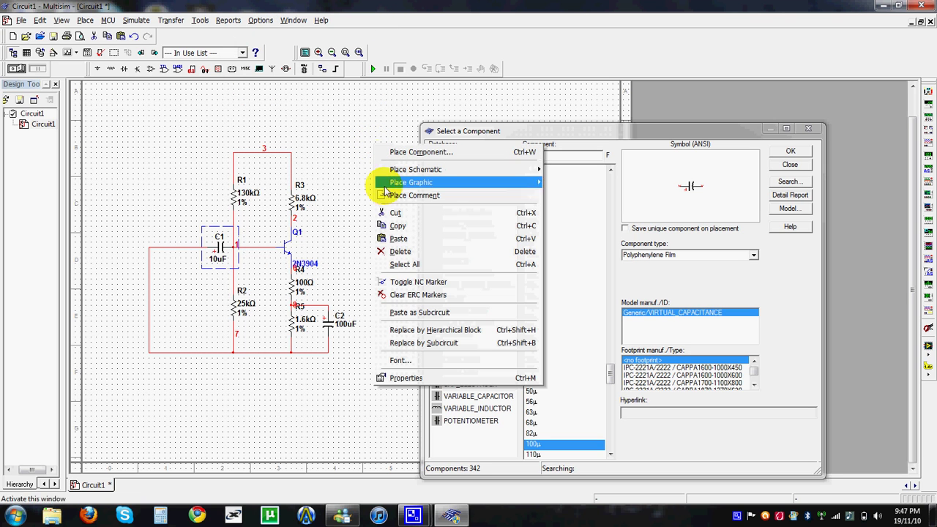
{"action": "left_click", "coordinate": [399, 239]}
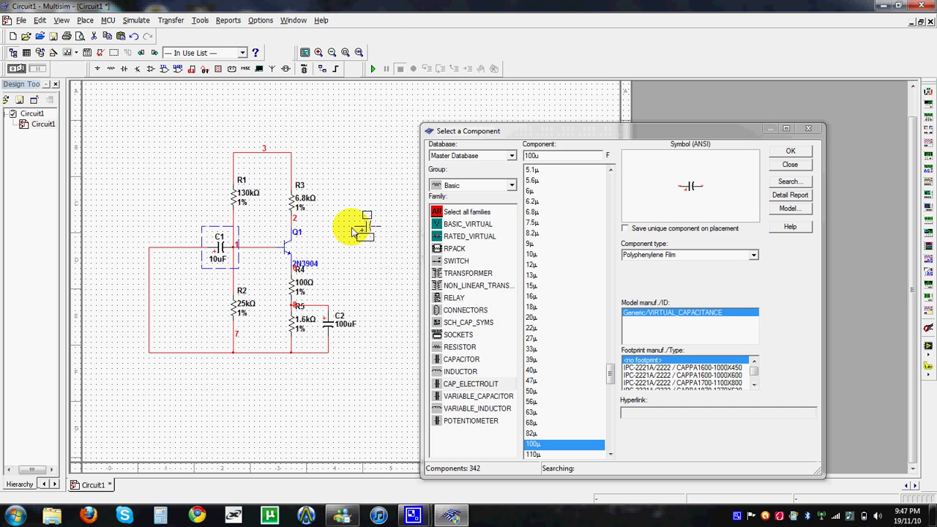
{"action": "left_click", "coordinate": [319, 225]}
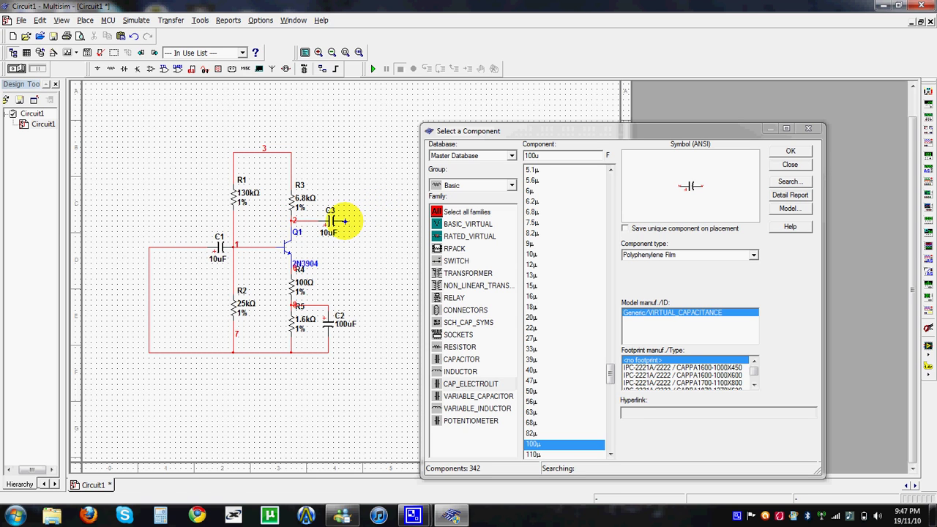
Wire C3's right pin down to the bottom line near C2.
{"action": "left_click", "coordinate": [344, 221]}
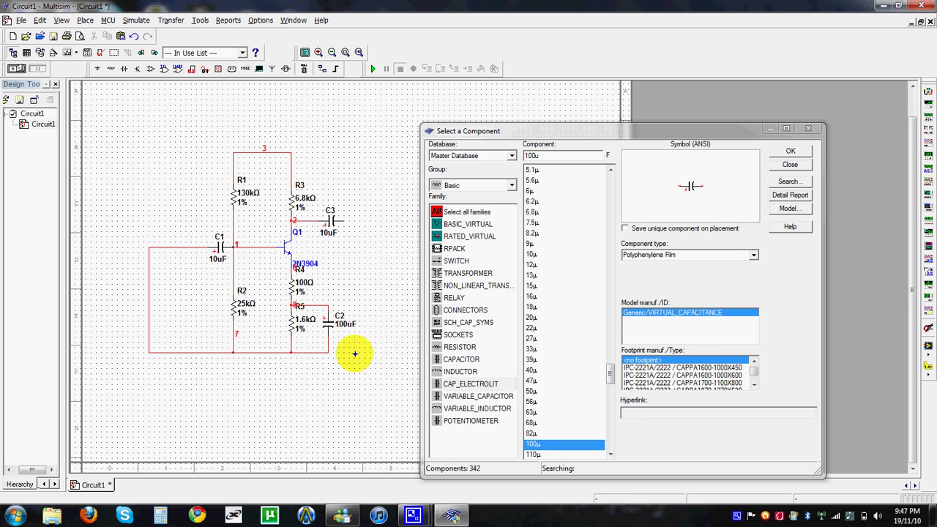
{"action": "key", "text": "Escape"}
{"action": "key", "text": "Escape"}
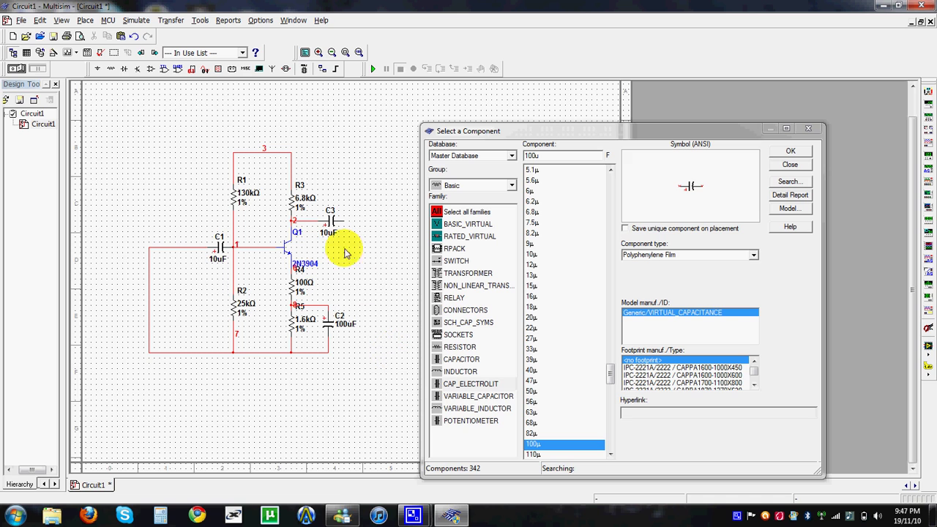
{"action": "left_click", "coordinate": [344, 221]}
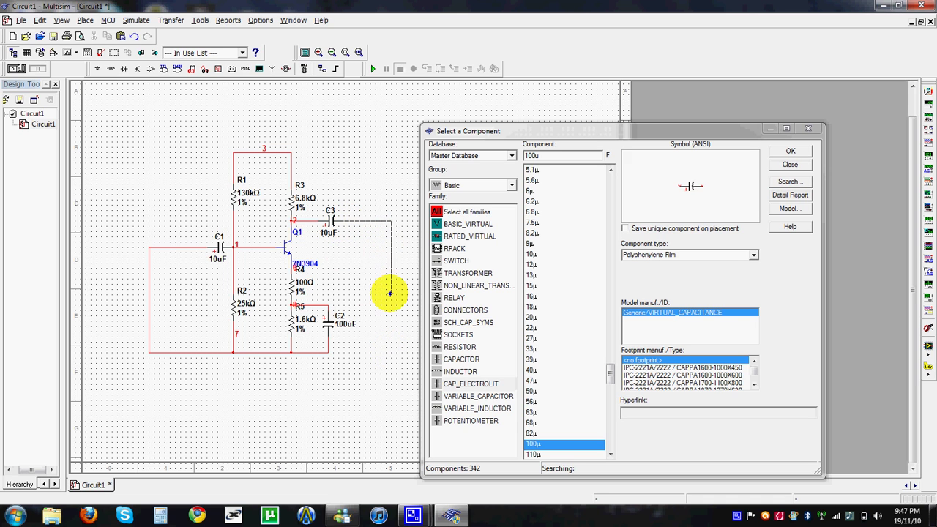
{"action": "left_click", "coordinate": [328, 354]}
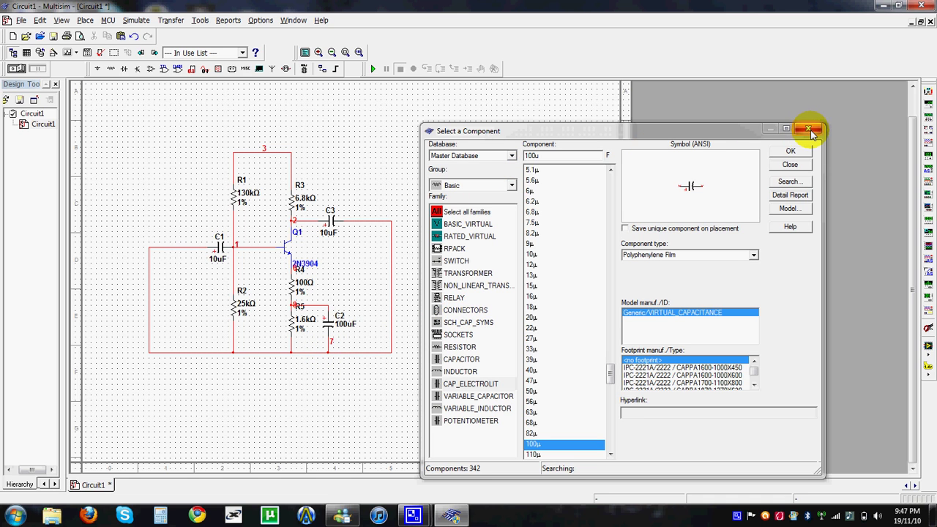
Place a DC_POWER source V1 from Sources > POWER_SOURCES left of the circuit, set to 15 V.
{"action": "left_click", "coordinate": [512, 188]}
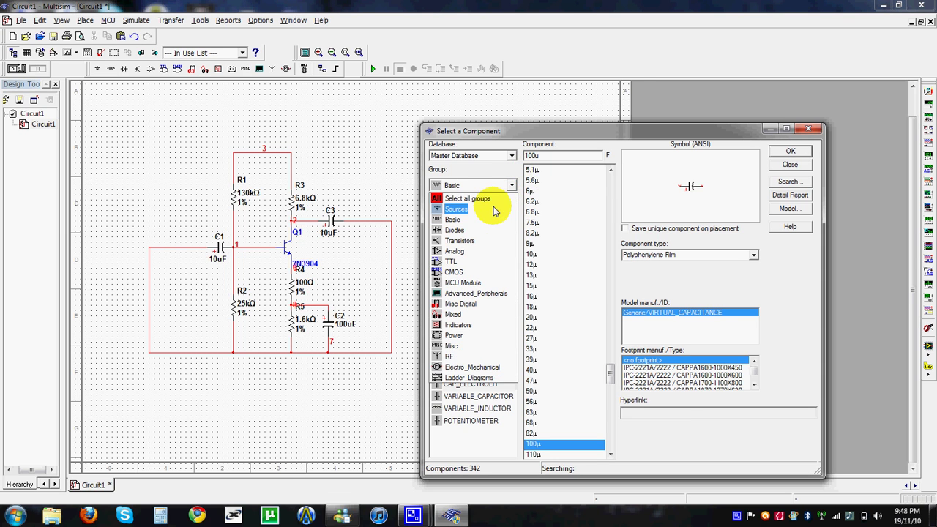
{"action": "left_click", "coordinate": [494, 211]}
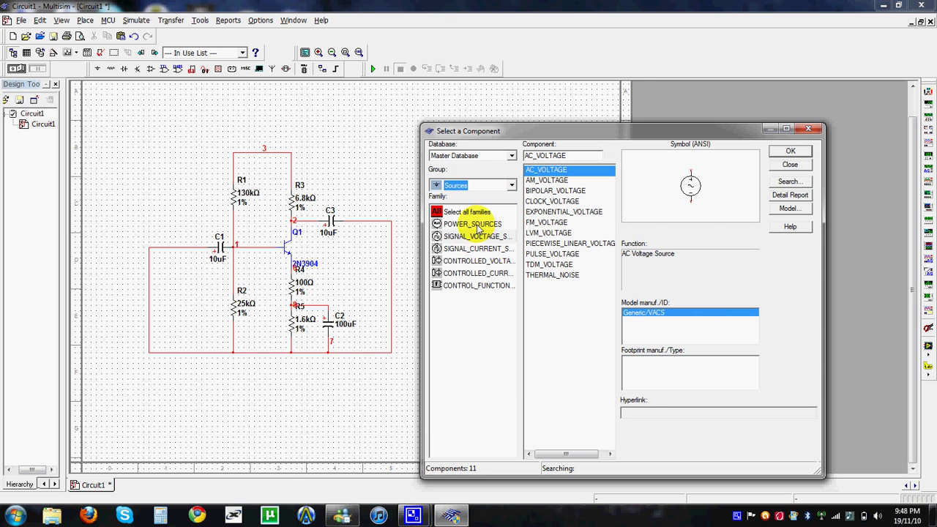
{"action": "left_click", "coordinate": [476, 224]}
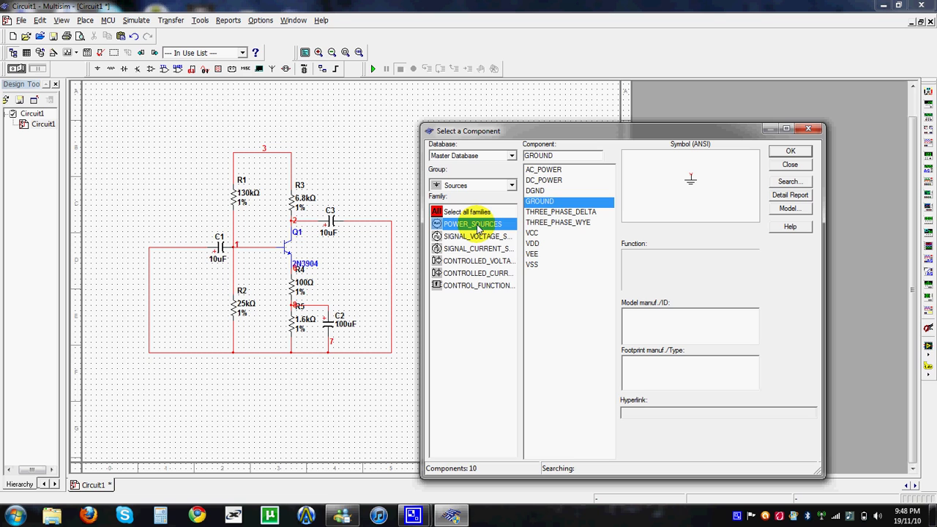
{"action": "left_click", "coordinate": [542, 181]}
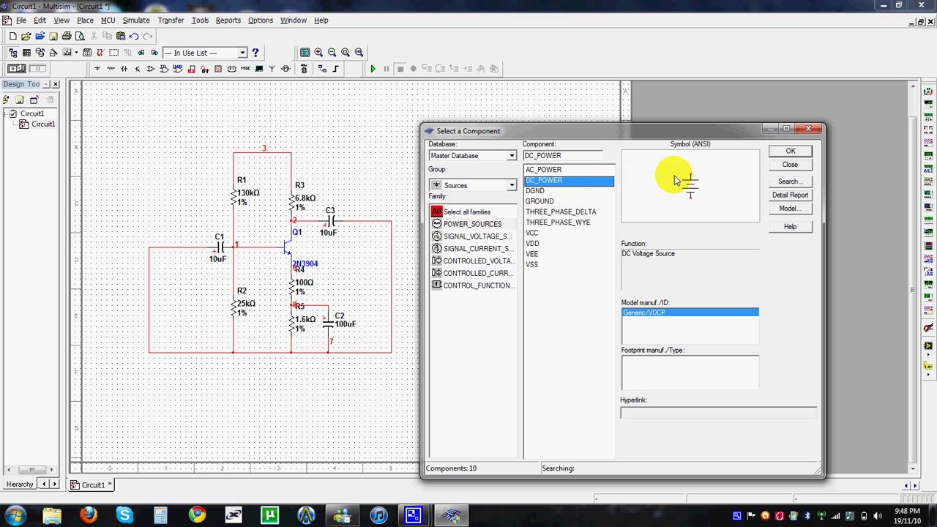
{"action": "left_click", "coordinate": [788, 152]}
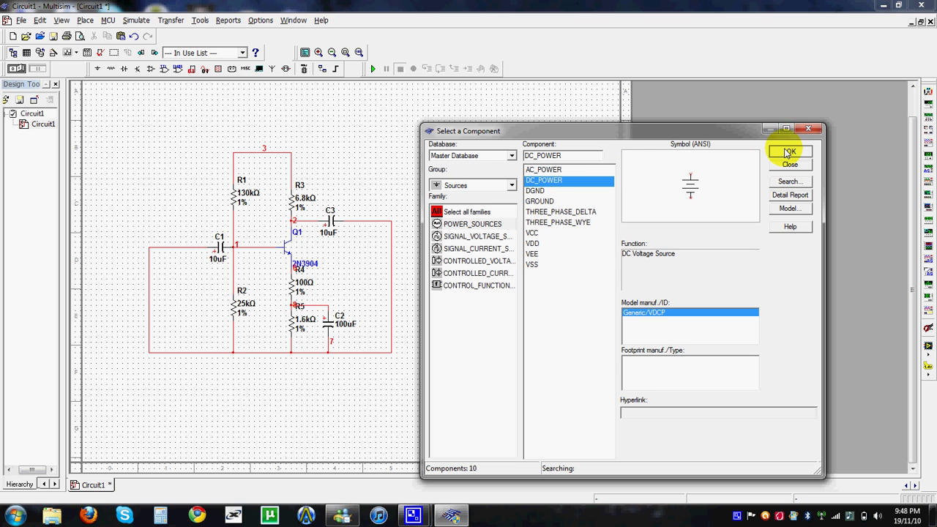
{"action": "left_click", "coordinate": [117, 244]}
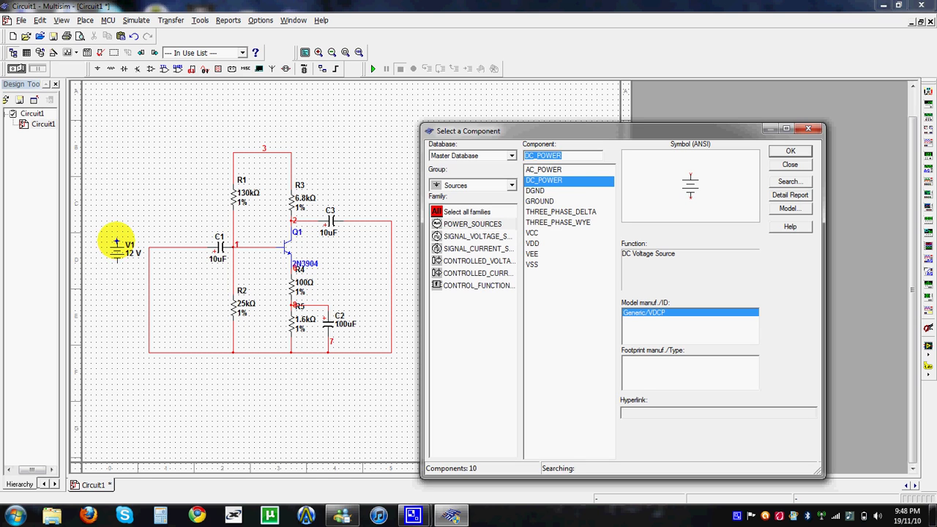
{"action": "double_click", "coordinate": [119, 247]}
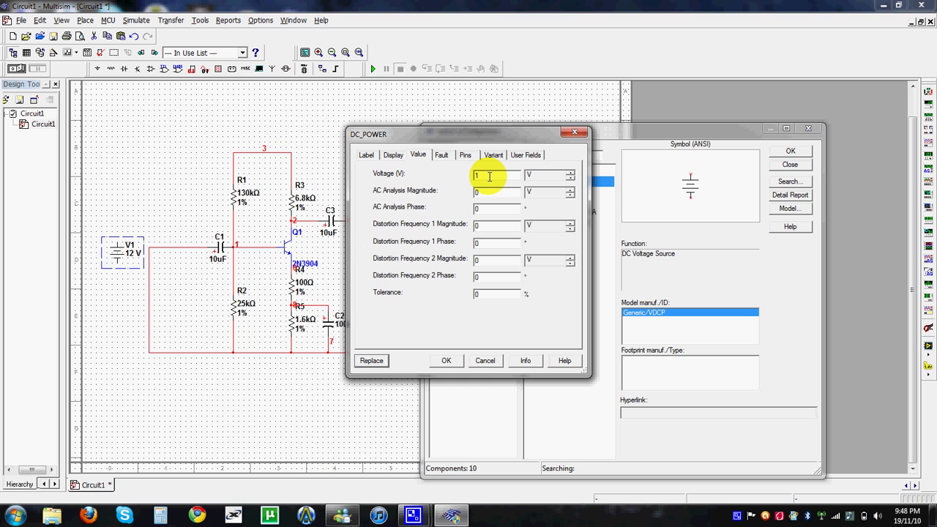
{"action": "left_click", "coordinate": [444, 361]}
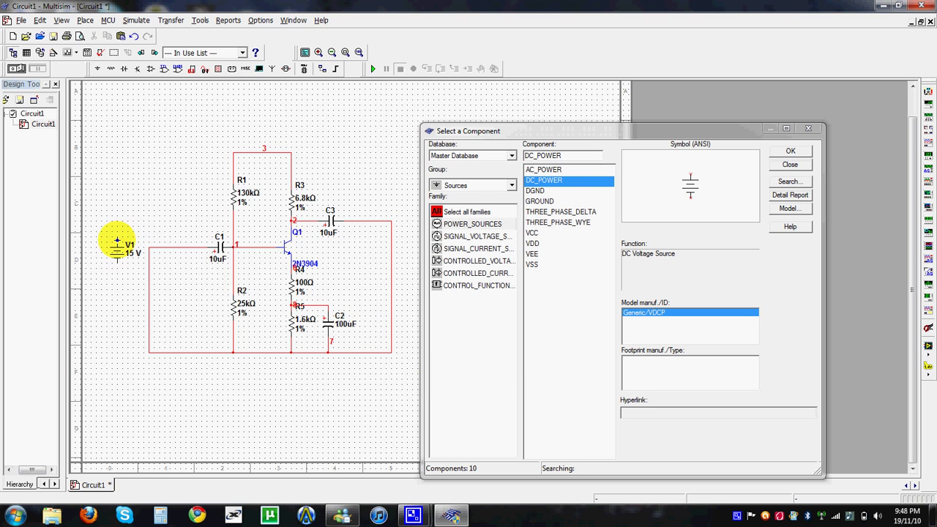
Wire source V1 between the top supply line and the bottom line.
{"action": "left_click", "coordinate": [118, 242]}
{"action": "left_click", "coordinate": [233, 152]}
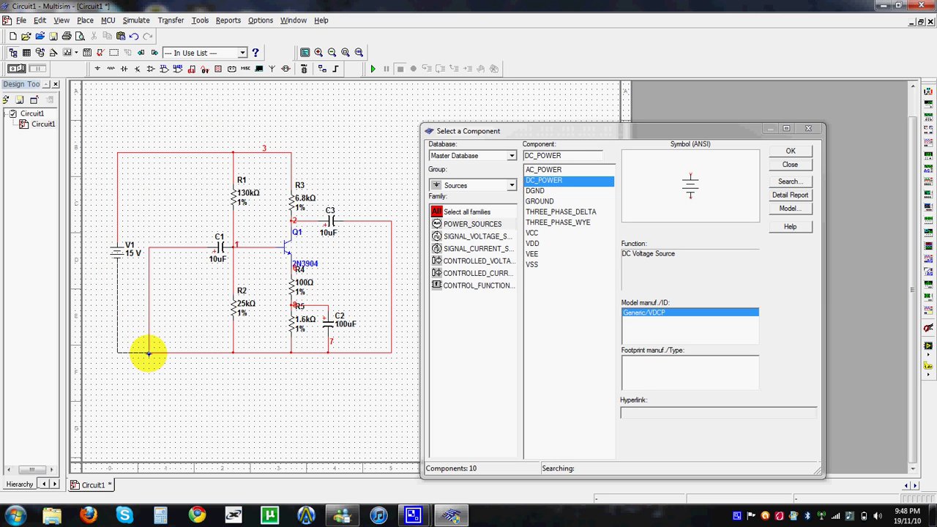
{"action": "left_click", "coordinate": [148, 354]}
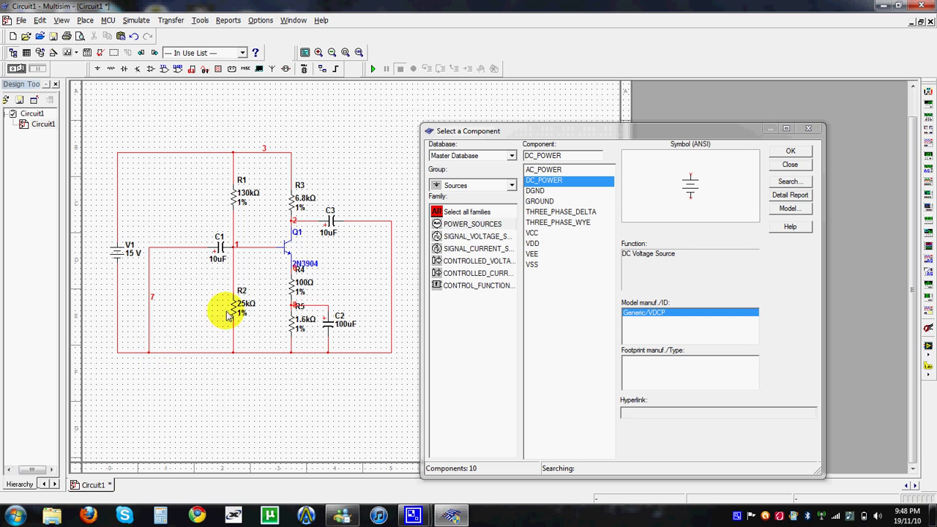
Place a ground under the bottom wire and choose the AC_VOLTAGE signal source.
{"action": "double_click", "coordinate": [560, 207]}
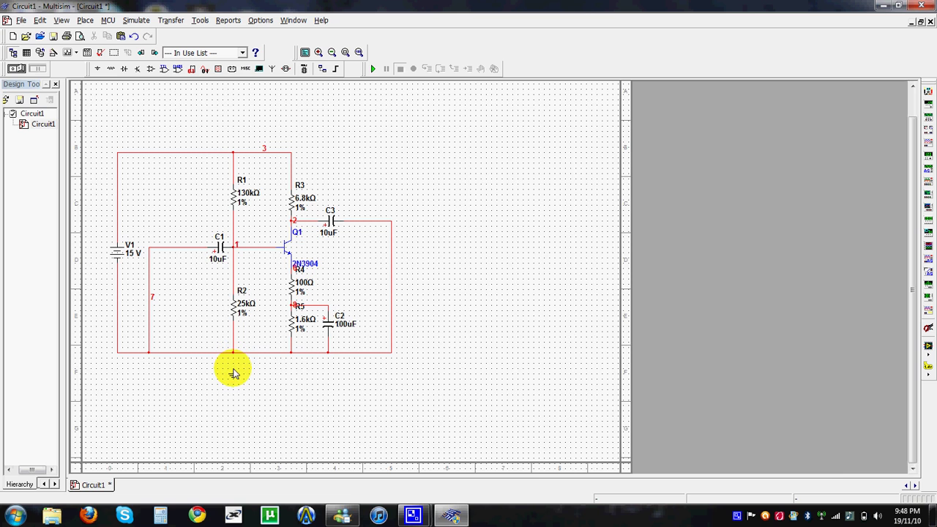
{"action": "left_click", "coordinate": [233, 373]}
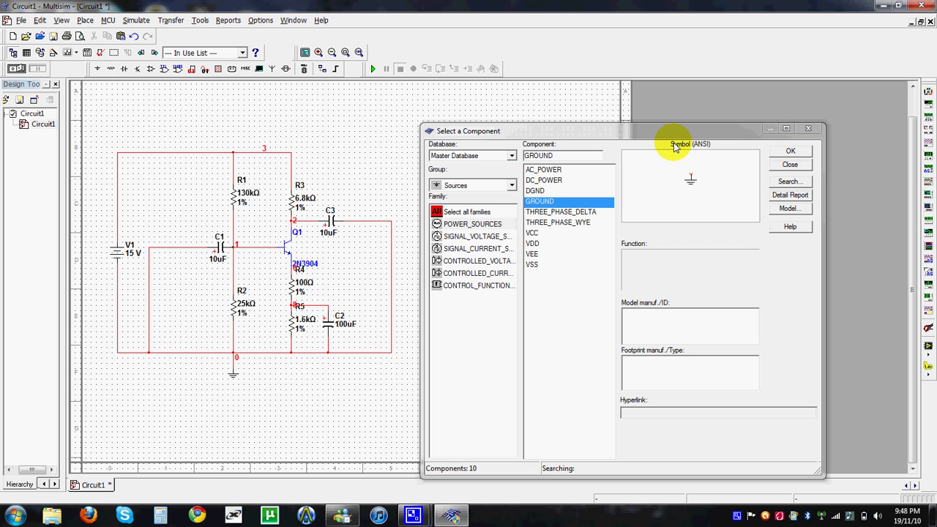
{"action": "left_click", "coordinate": [505, 236]}
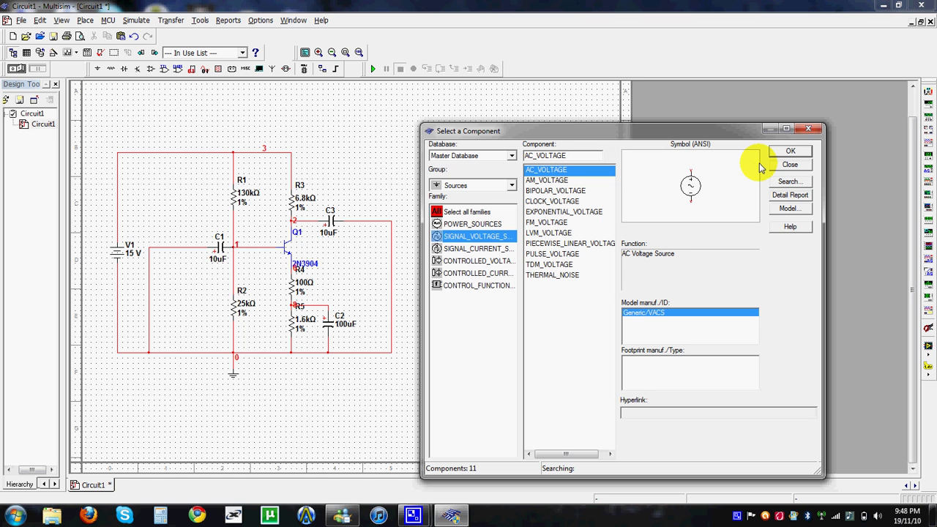
Place AC source V2 left of C1, set to 1 mVpk at 1 kHz.
{"action": "left_click", "coordinate": [787, 154]}
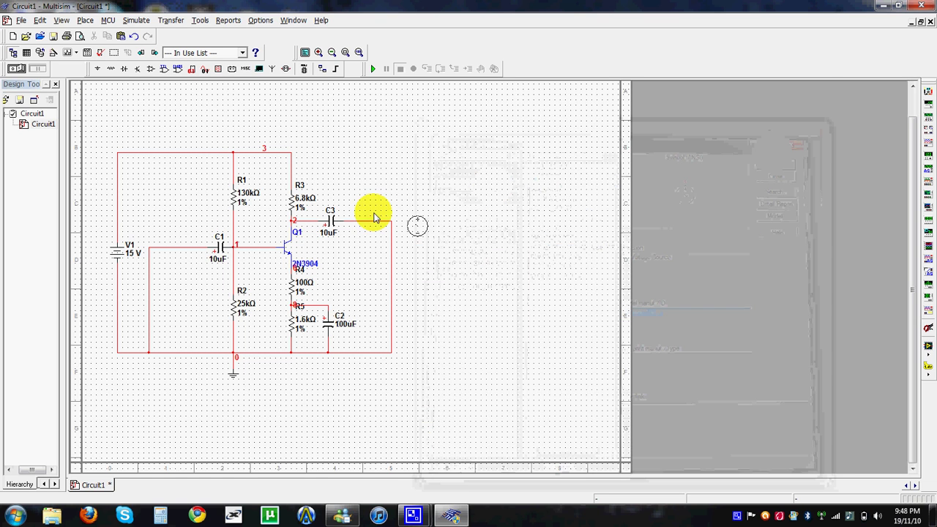
{"action": "left_click", "coordinate": [149, 293]}
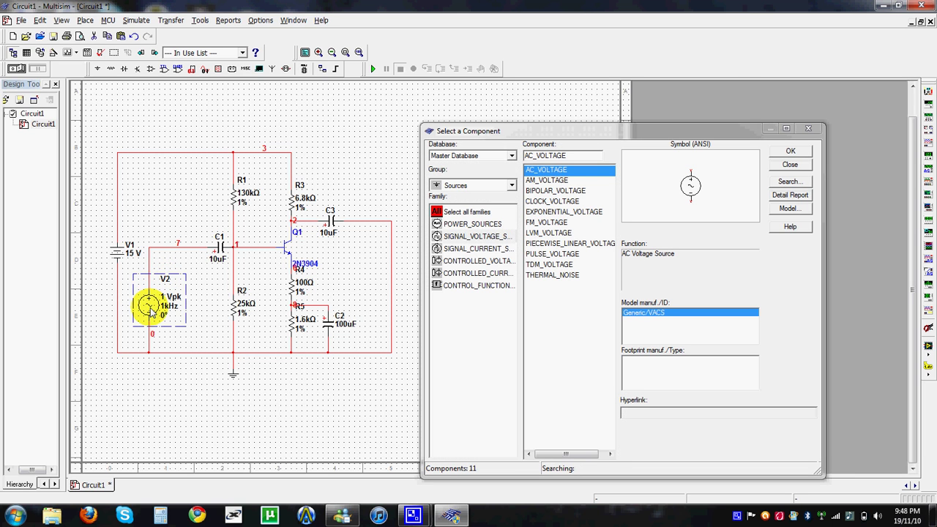
{"action": "double_click", "coordinate": [147, 300]}
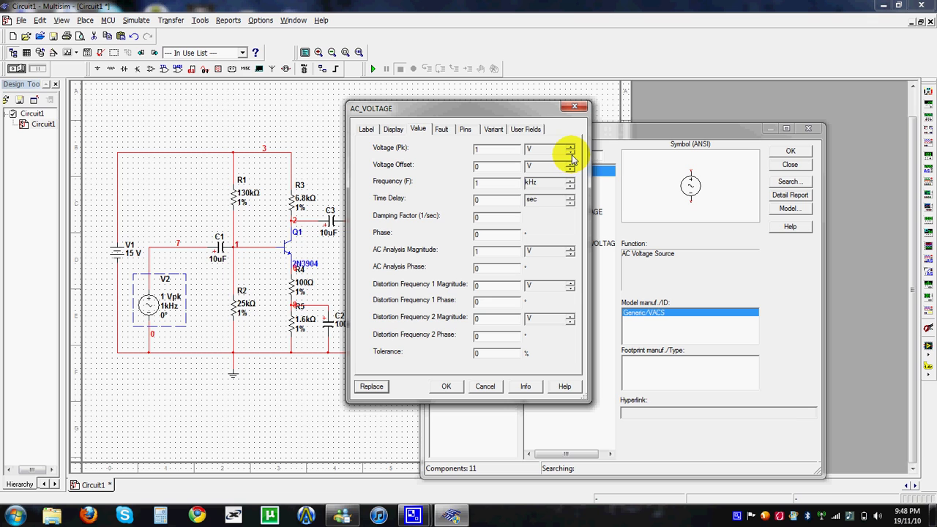
{"action": "left_click", "coordinate": [571, 154]}
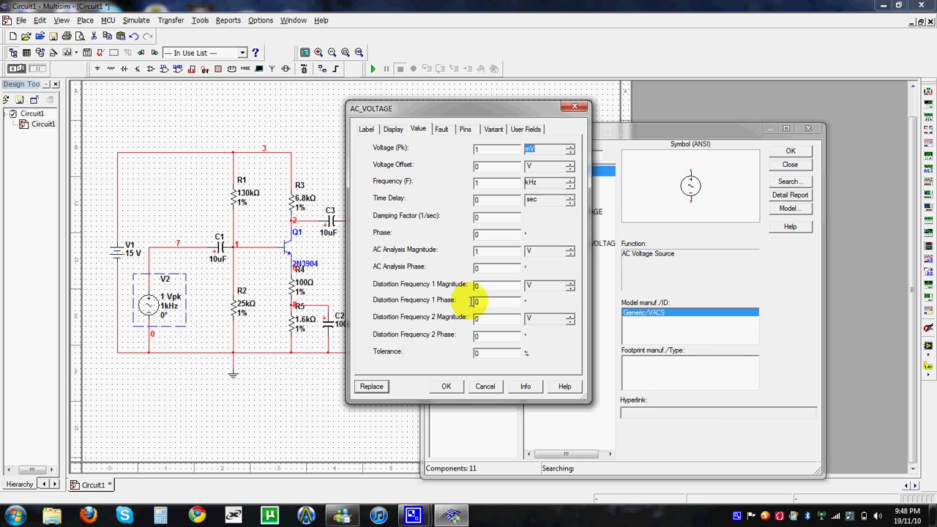
{"action": "left_click", "coordinate": [447, 386]}
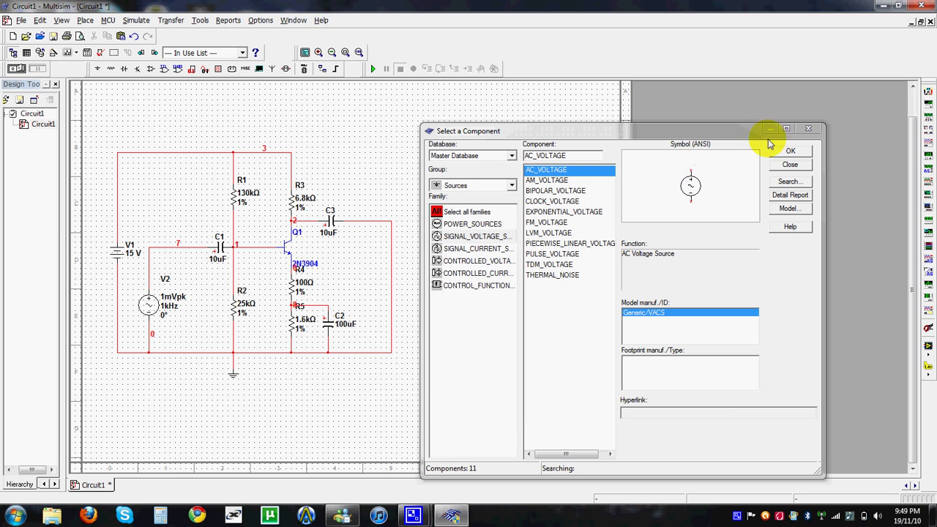
{"action": "left_click", "coordinate": [809, 132]}
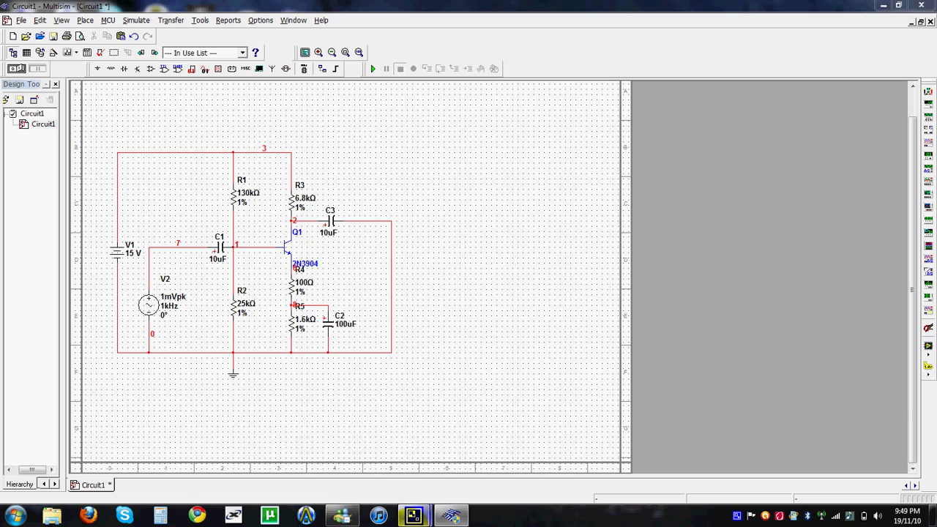
Choose a 100k resistor from the Basic resistor family.
{"action": "mouse_move", "coordinate": [414, 515]}
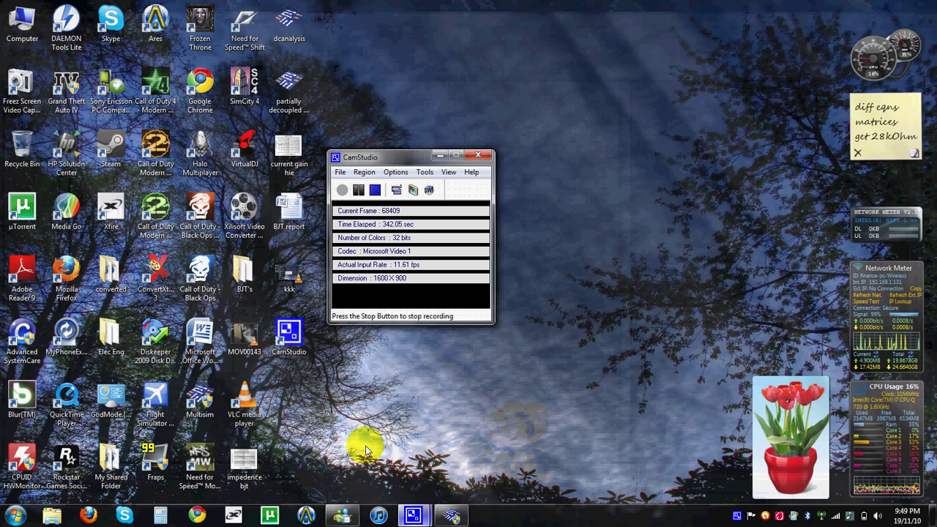
{"action": "left_click", "coordinate": [366, 448]}
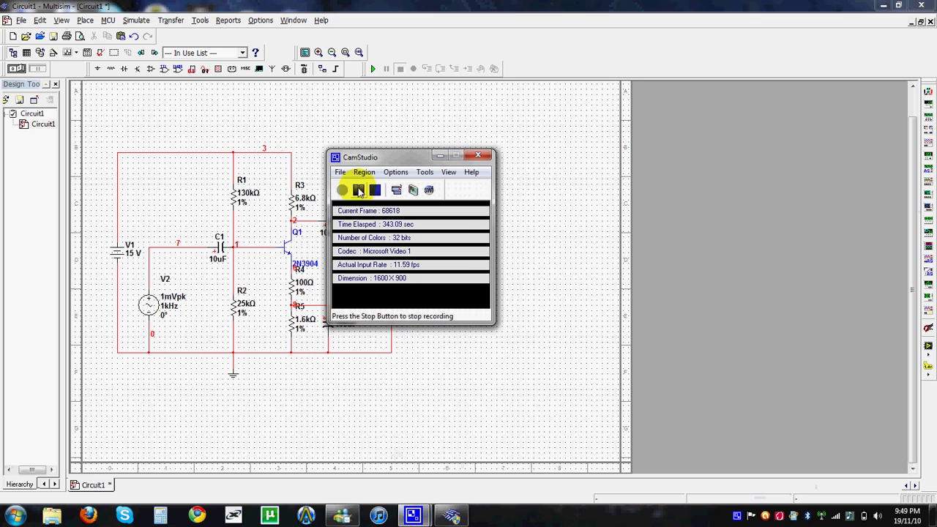
{"action": "left_click", "coordinate": [359, 192]}
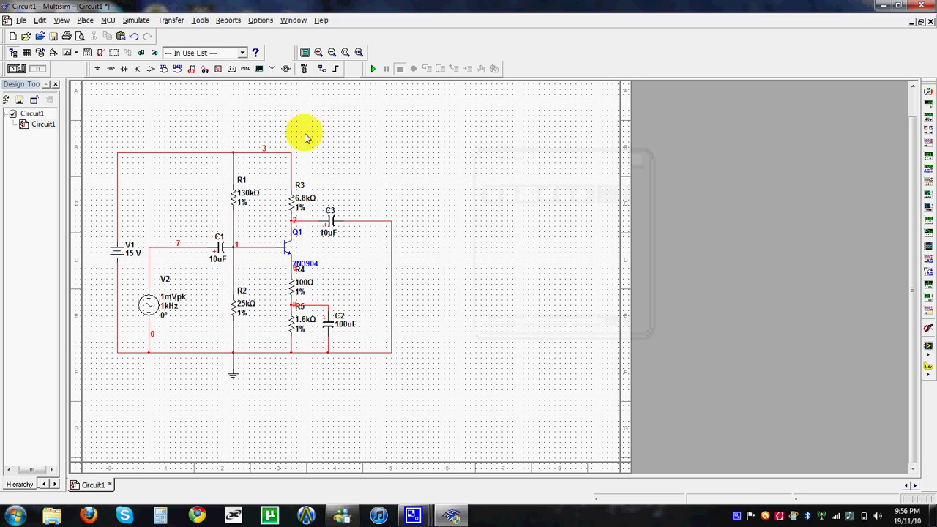
{"action": "left_click", "coordinate": [116, 68]}
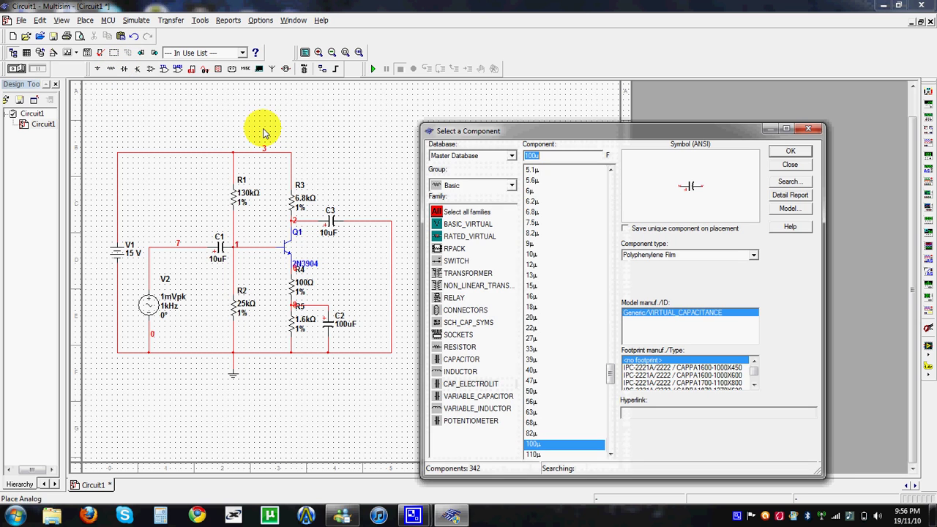
{"action": "type", "text": "1"}
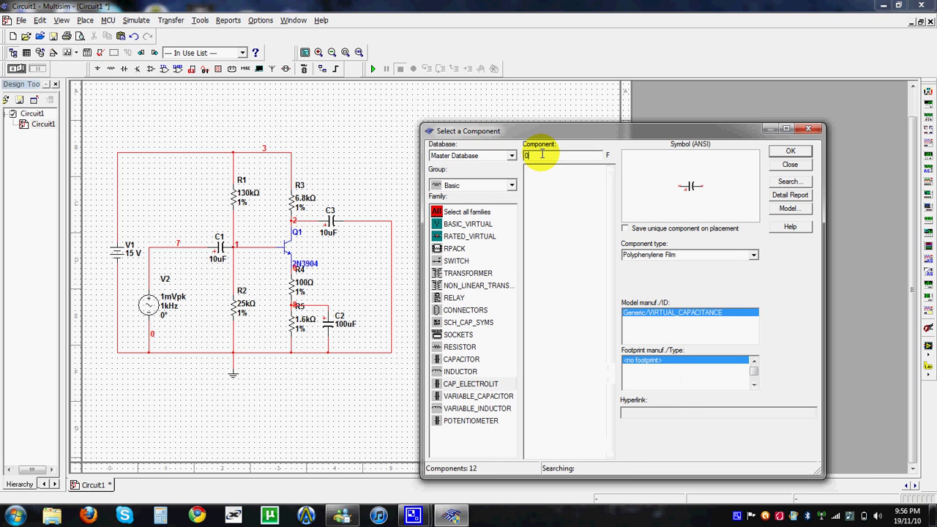
{"action": "type", "text": "00k"}
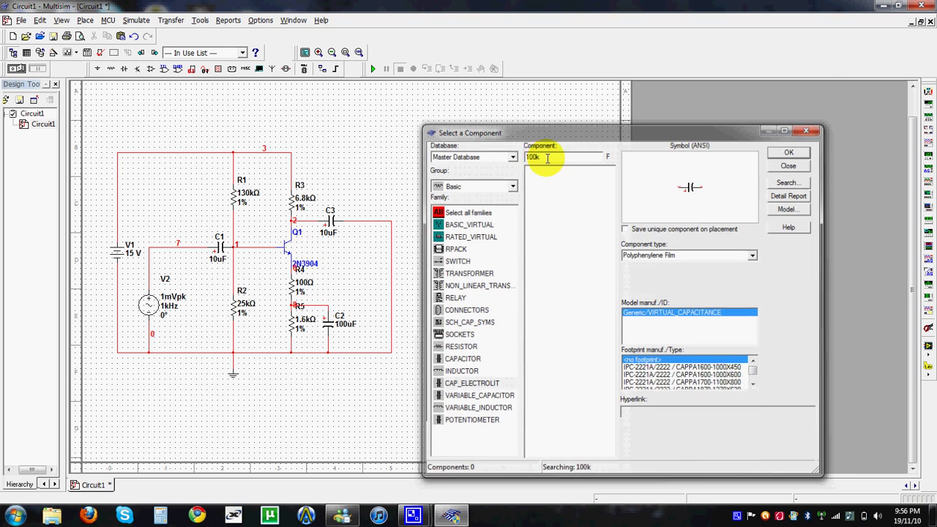
{"action": "key", "text": "Return"}
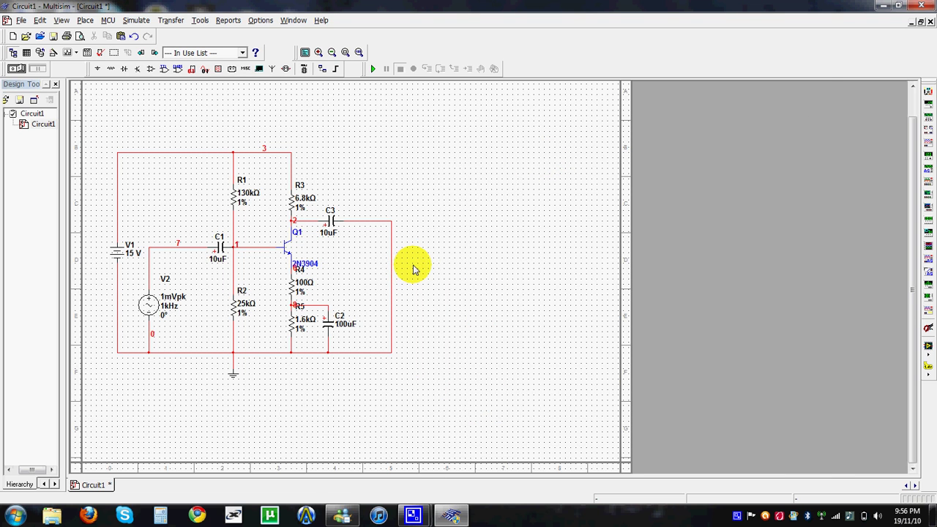
{"action": "left_click", "coordinate": [110, 69]}
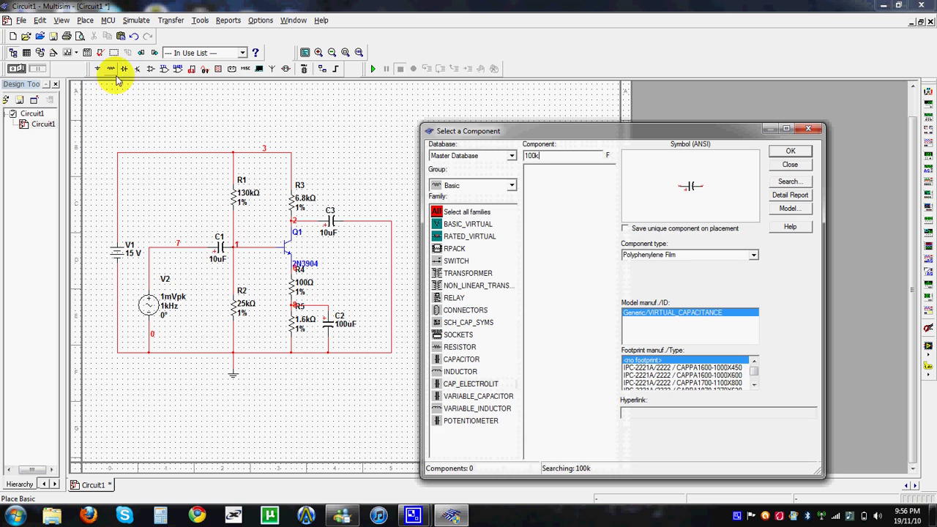
{"action": "left_click", "coordinate": [462, 347]}
{"action": "double_click", "coordinate": [547, 151]}
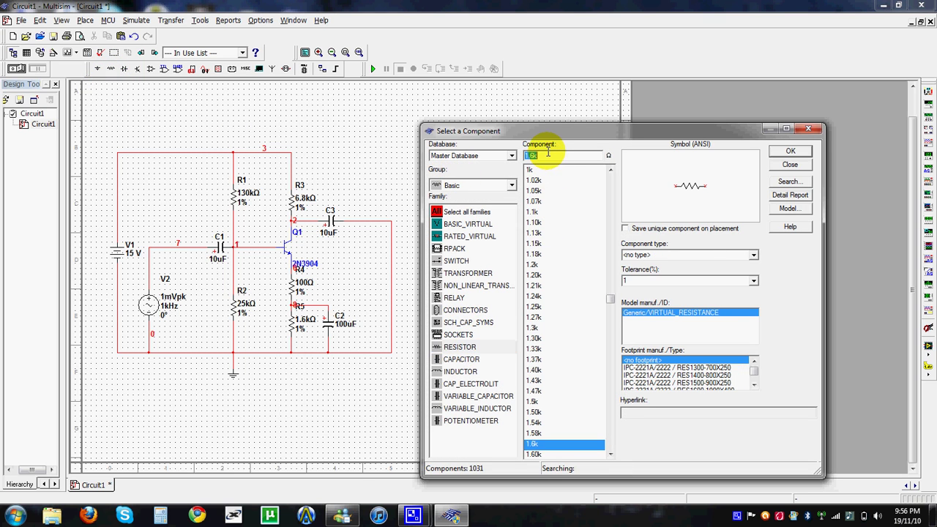
{"action": "type", "text": "10k"}
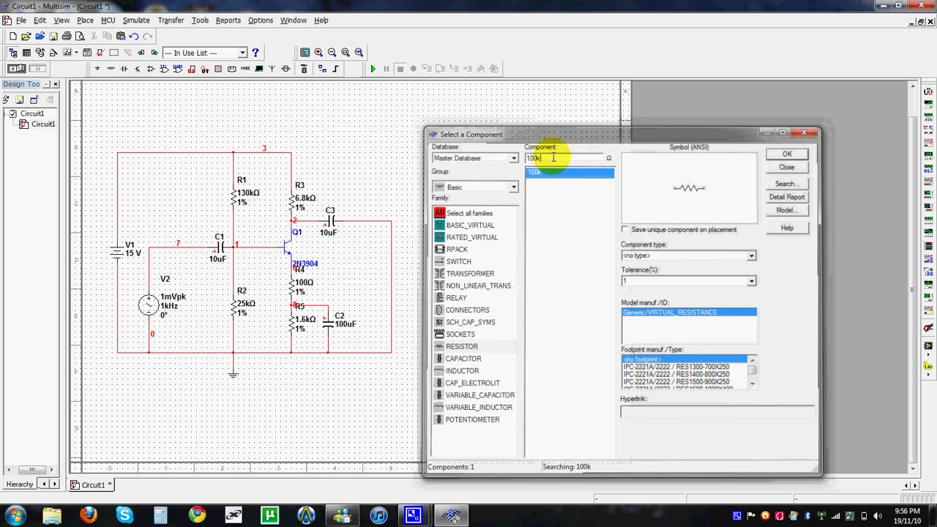
{"action": "key", "text": "Return"}
Place R6 vertically on the right-hand wire from C3's output down to ground.
{"action": "left_click", "coordinate": [415, 284]}
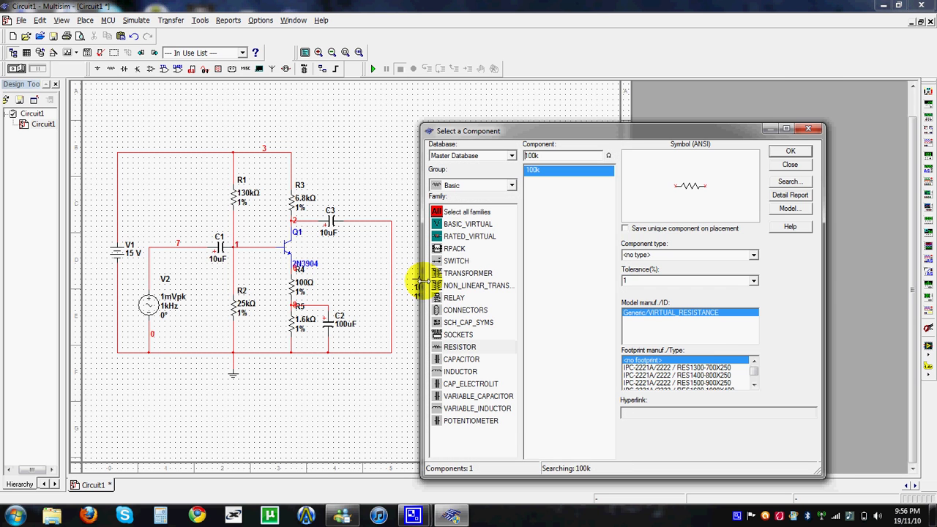
{"action": "left_click_drag", "start_coordinate": [485, 130], "coordinate": [543, 134]}
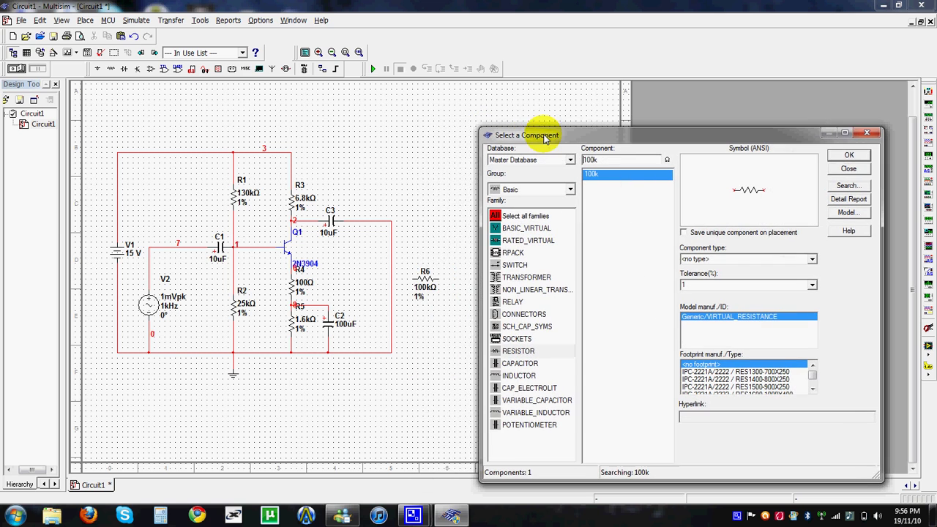
{"action": "left_click", "coordinate": [425, 282]}
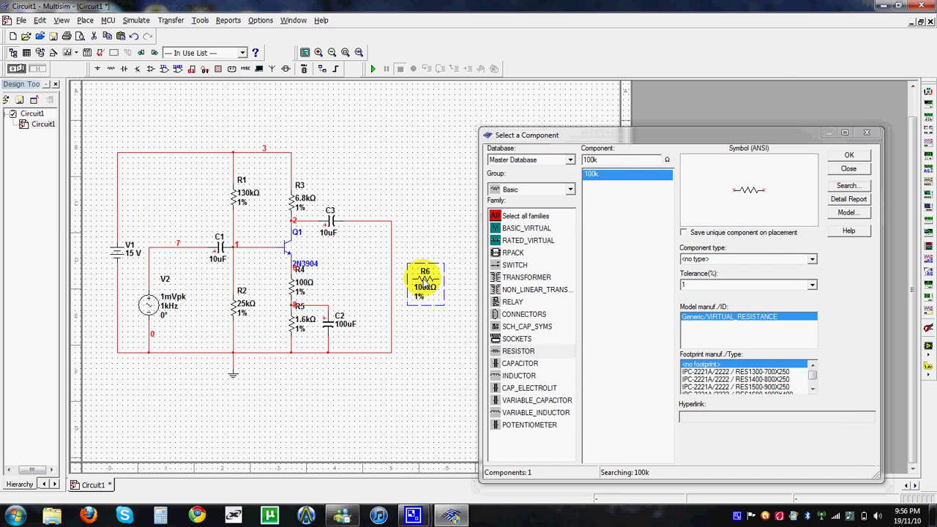
{"action": "key", "text": "ctrl+r"}
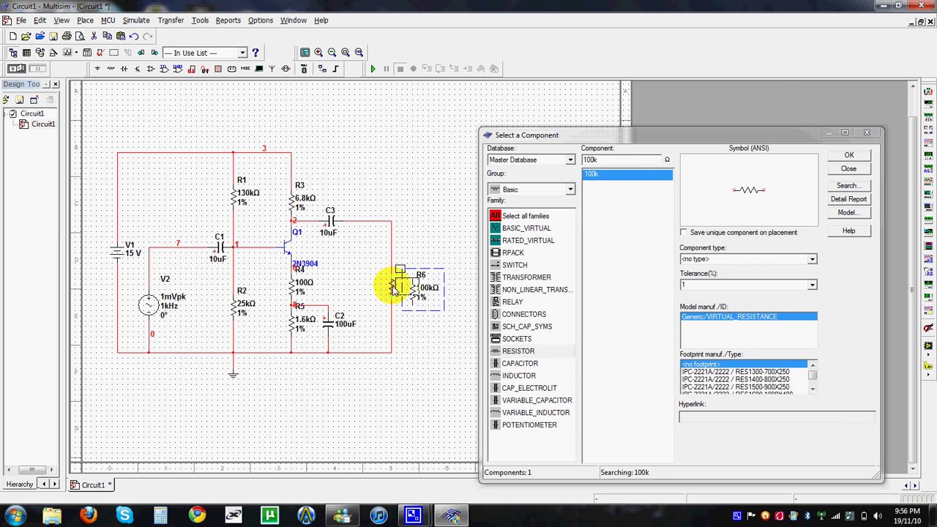
{"action": "left_click_drag", "start_coordinate": [396, 290], "coordinate": [375, 285]}
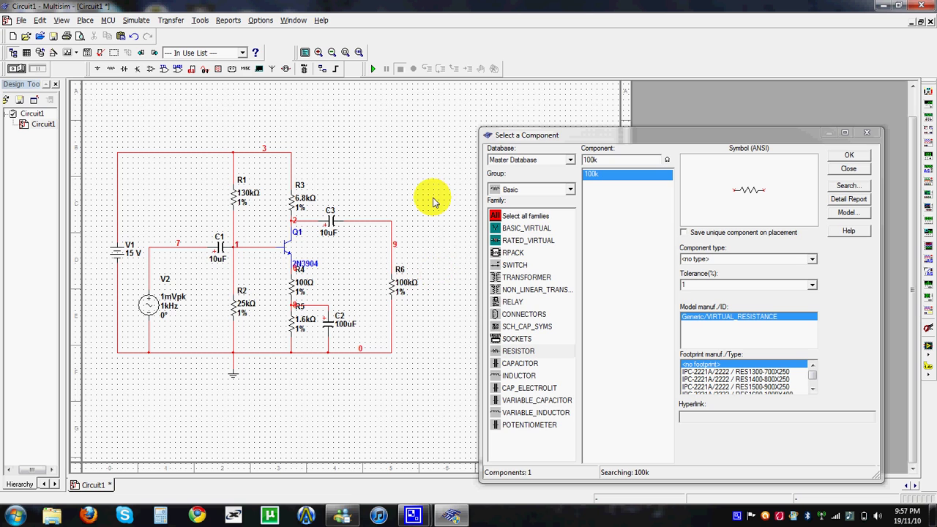
{"action": "left_click", "coordinate": [866, 133]}
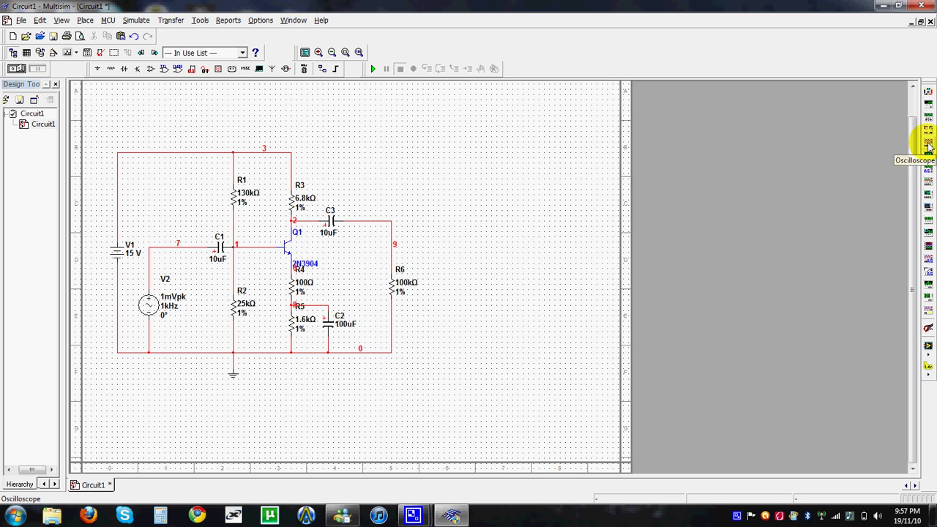
Place oscilloscope XSC1 above resistor R6.
{"action": "left_click", "coordinate": [928, 145]}
{"action": "left_click", "coordinate": [573, 167]}
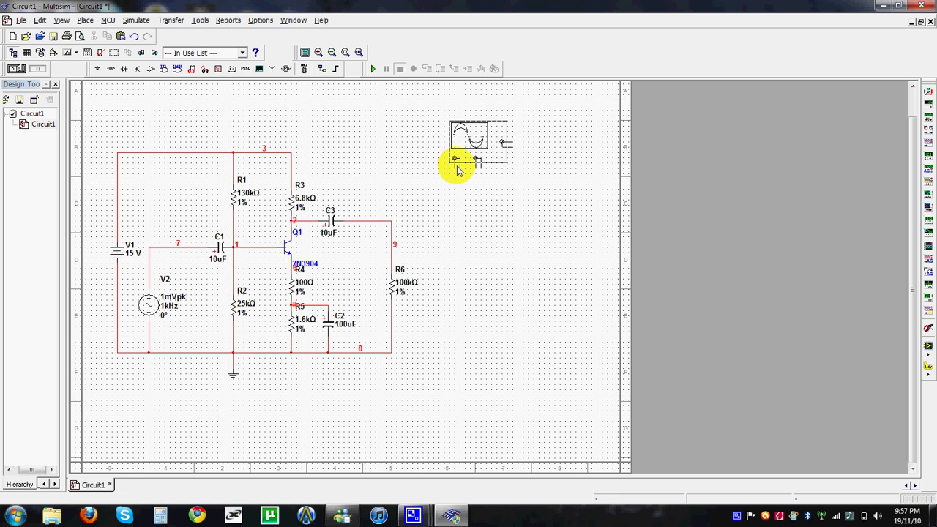
{"action": "left_click", "coordinate": [458, 170]}
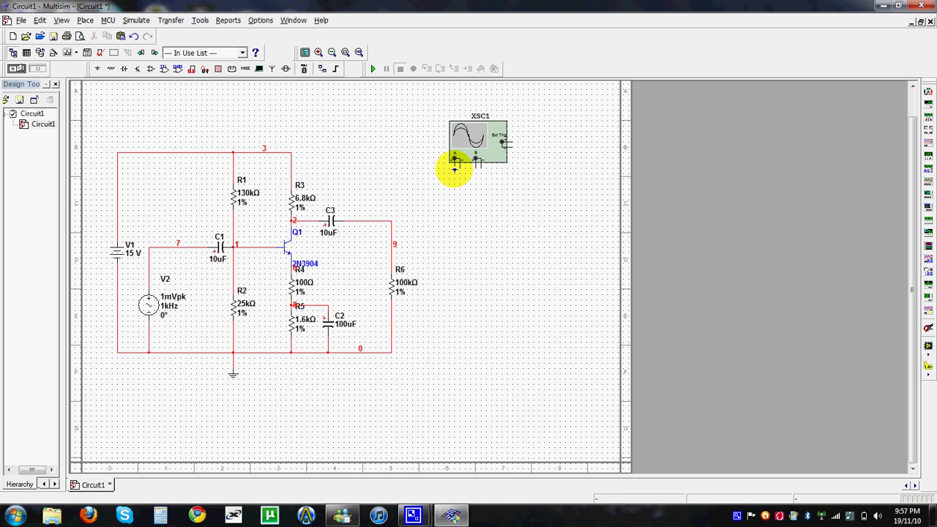
Wire XSC1 channel A to output node 9, its ground to circuit ground, channel B to input net 7.
{"action": "left_click", "coordinate": [454, 167]}
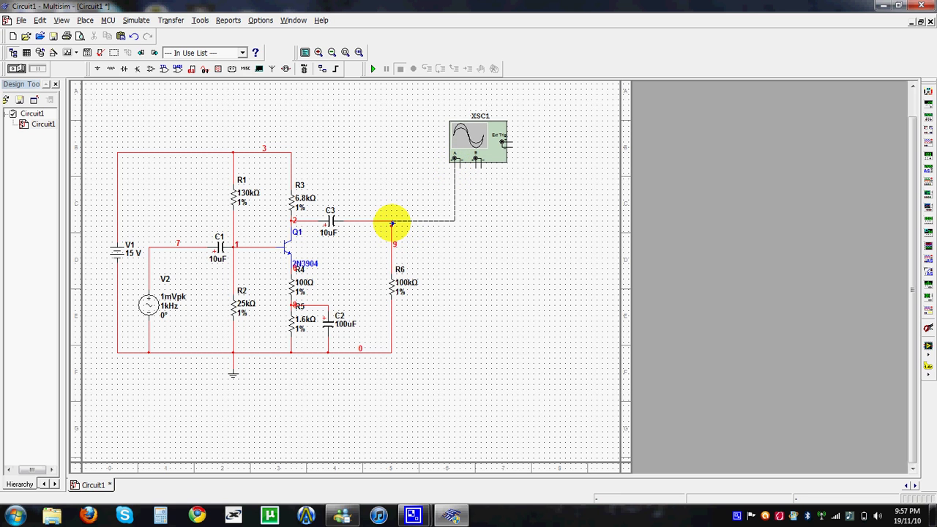
{"action": "left_click", "coordinate": [392, 221]}
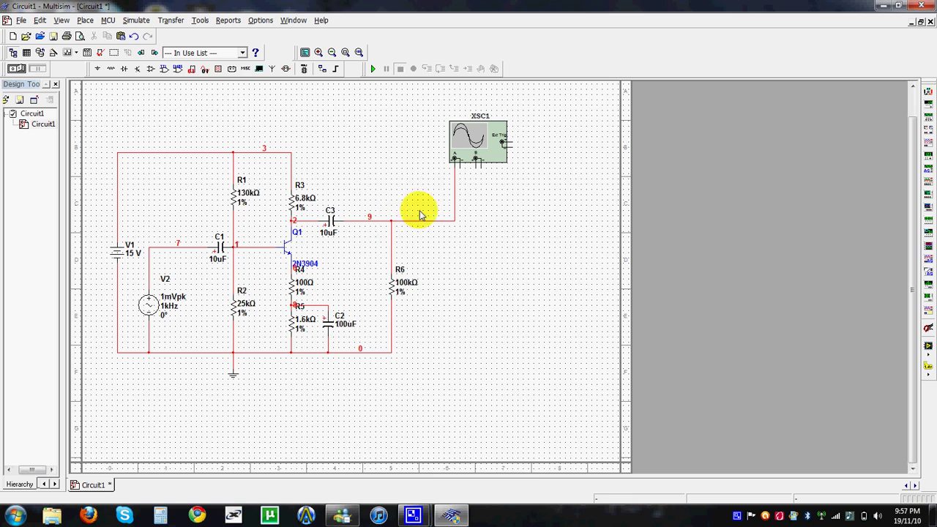
{"action": "left_click", "coordinate": [459, 166]}
{"action": "left_click", "coordinate": [392, 354]}
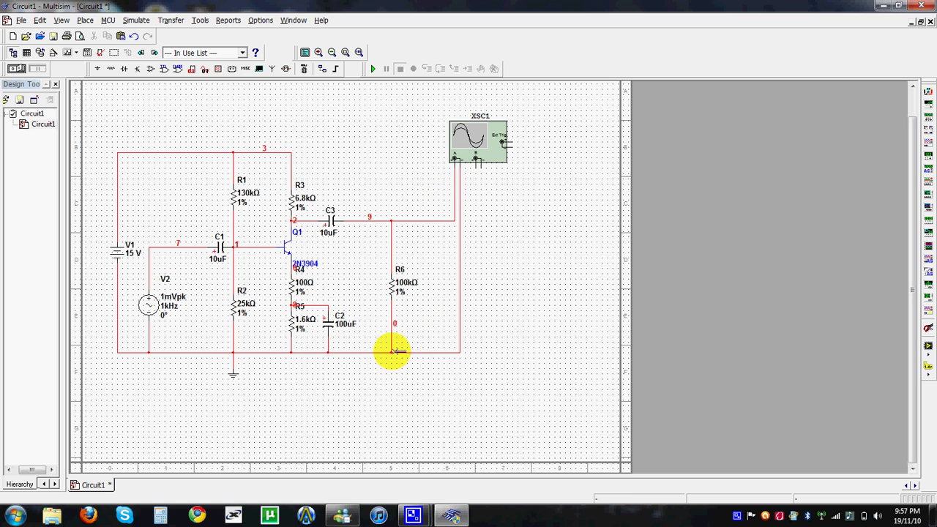
{"action": "left_click", "coordinate": [476, 164]}
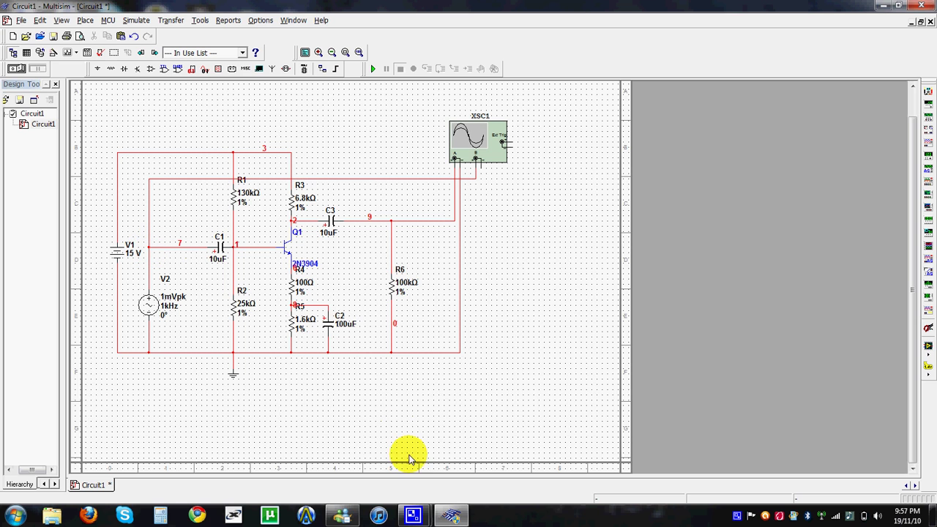
{"action": "mouse_move", "coordinate": [407, 514]}
{"action": "left_click", "coordinate": [352, 470]}
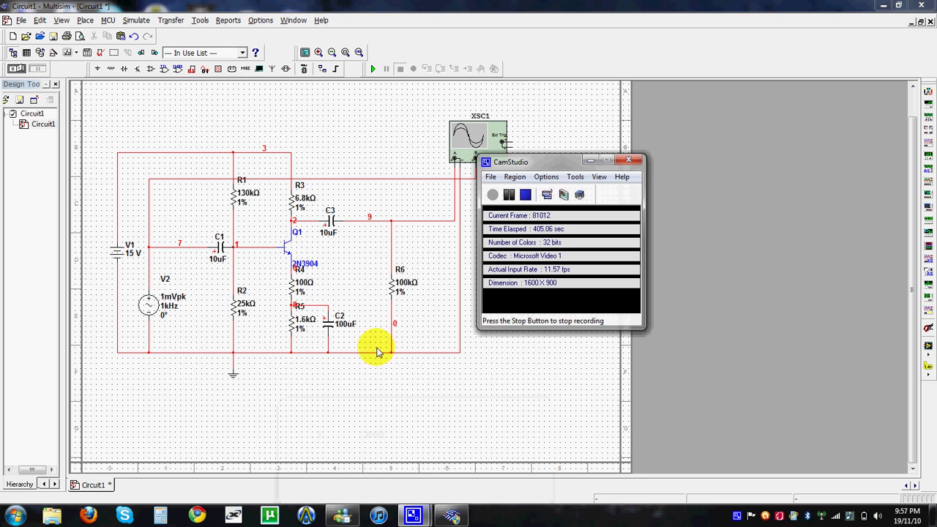
{"action": "left_click", "coordinate": [411, 157]}
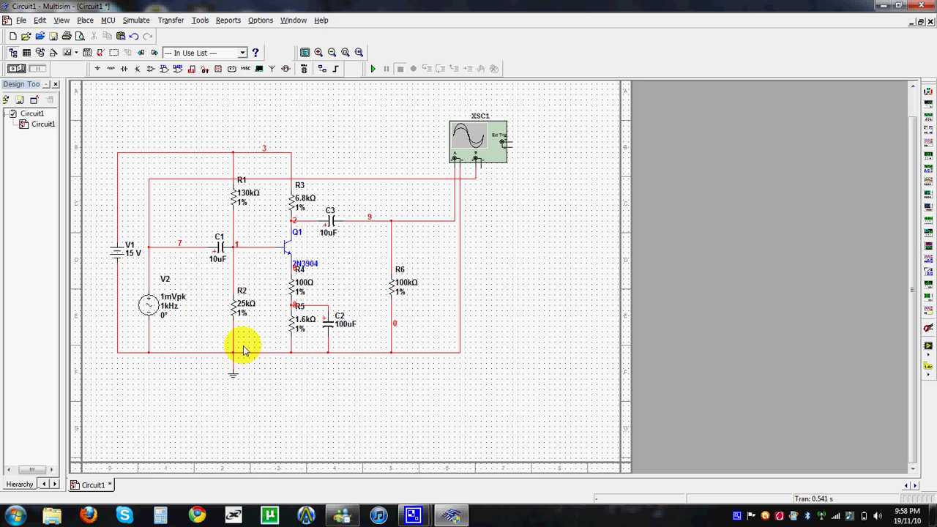
Run the simulation and open the XSC1 oscilloscope display.
{"action": "left_click", "coordinate": [372, 69]}
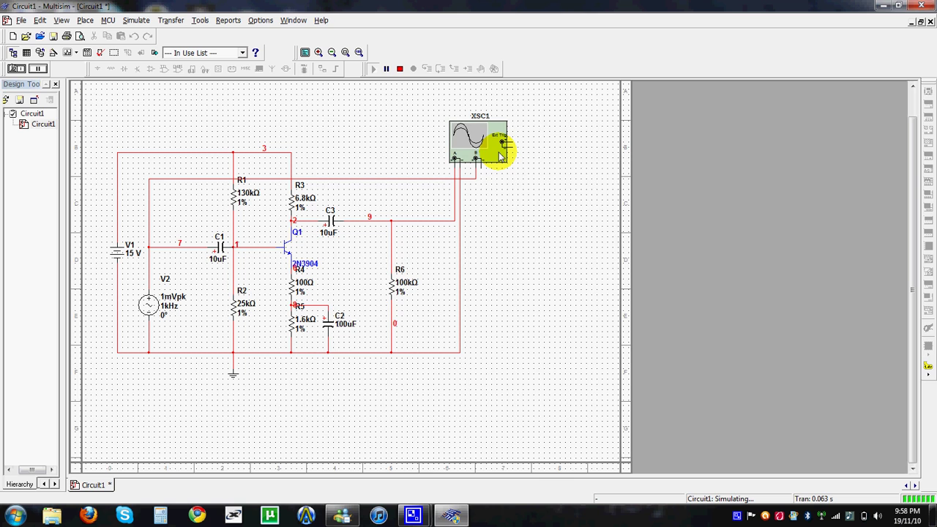
{"action": "double_click", "coordinate": [499, 152]}
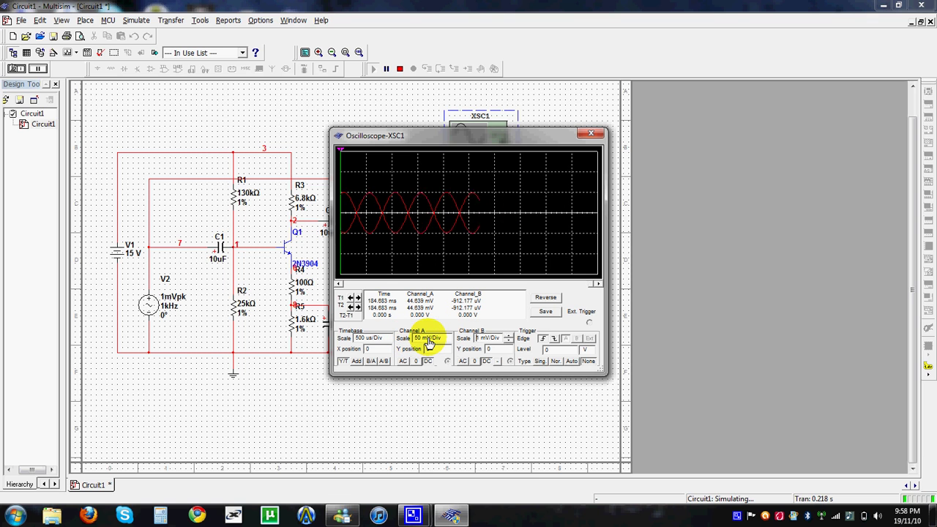
{"action": "left_click", "coordinate": [484, 341]}
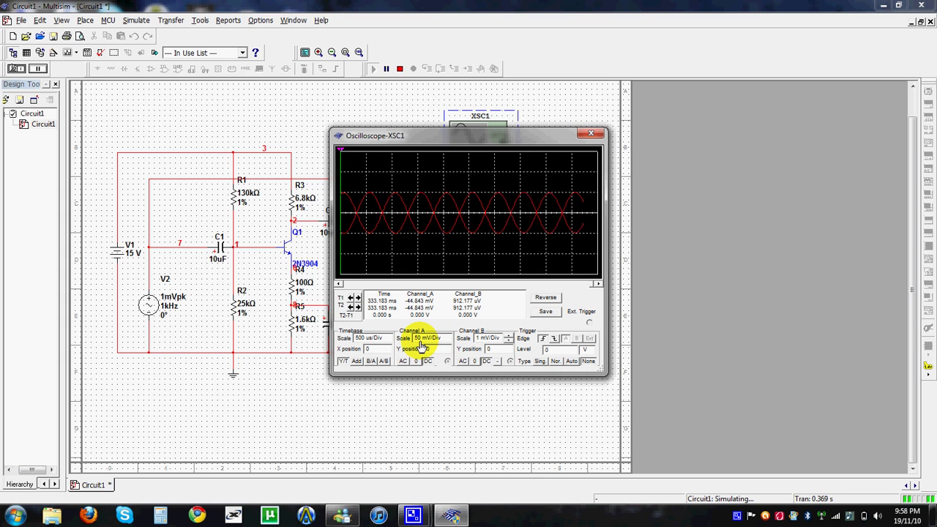
Set the scope to 1 ms/Div timebase, channel A 100 mV/Div, channel B 2 mV/Div.
{"action": "left_click", "coordinate": [385, 339]}
{"action": "left_click", "coordinate": [387, 336]}
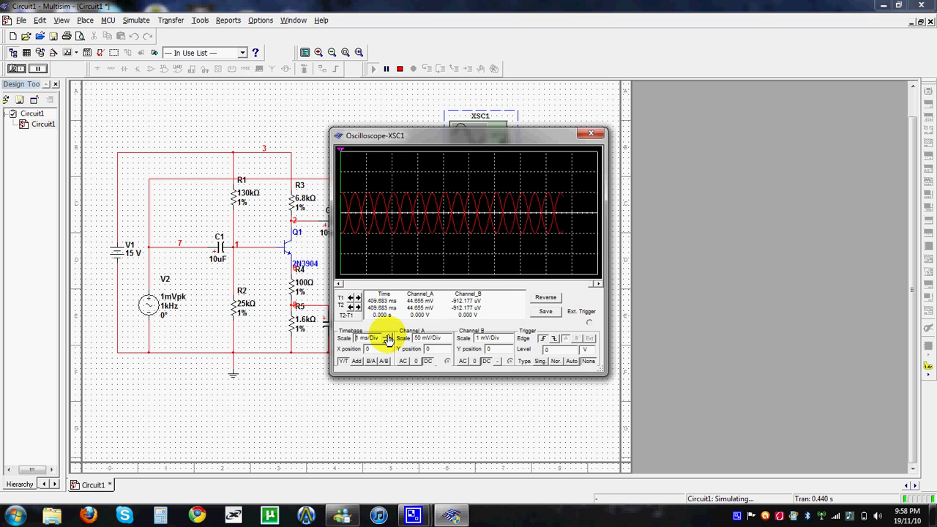
{"action": "left_click", "coordinate": [447, 339]}
{"action": "left_click", "coordinate": [447, 336]}
{"action": "left_click", "coordinate": [510, 340]}
{"action": "left_click", "coordinate": [511, 337]}
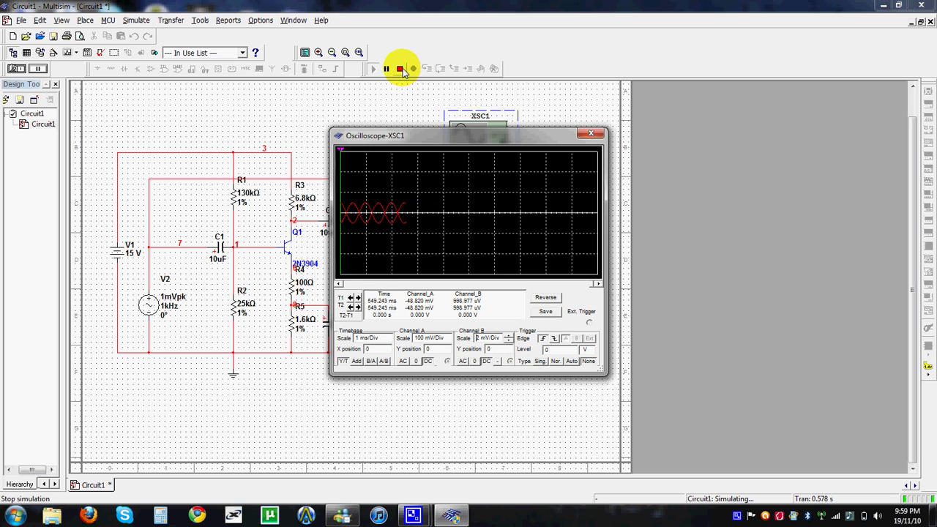
Stop the simulation, recolour the scope's channel B input wire yellow, and rerun.
{"action": "left_click", "coordinate": [399, 69]}
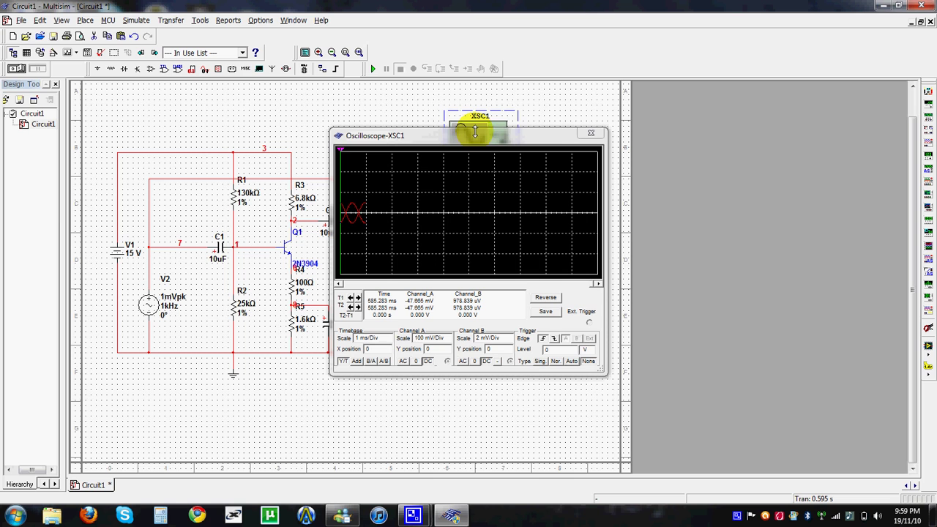
{"action": "left_click", "coordinate": [590, 134]}
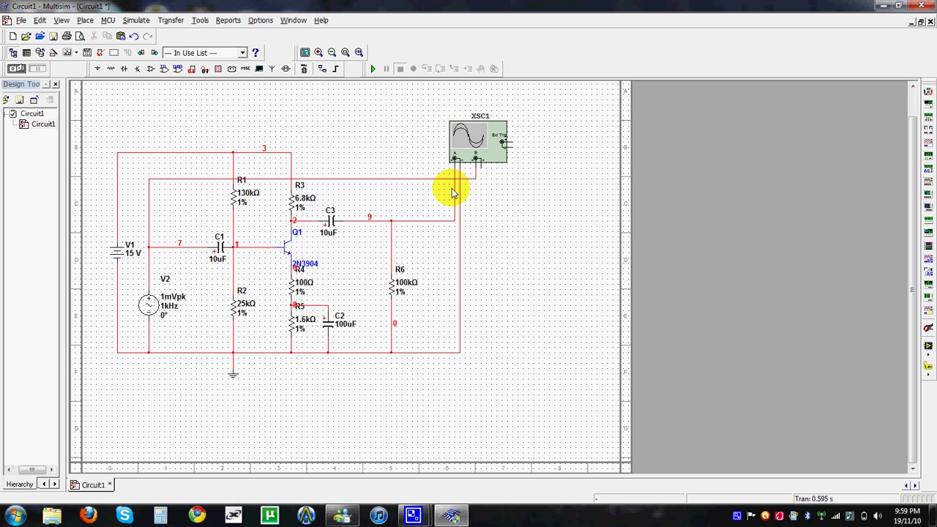
{"action": "left_click", "coordinate": [432, 180]}
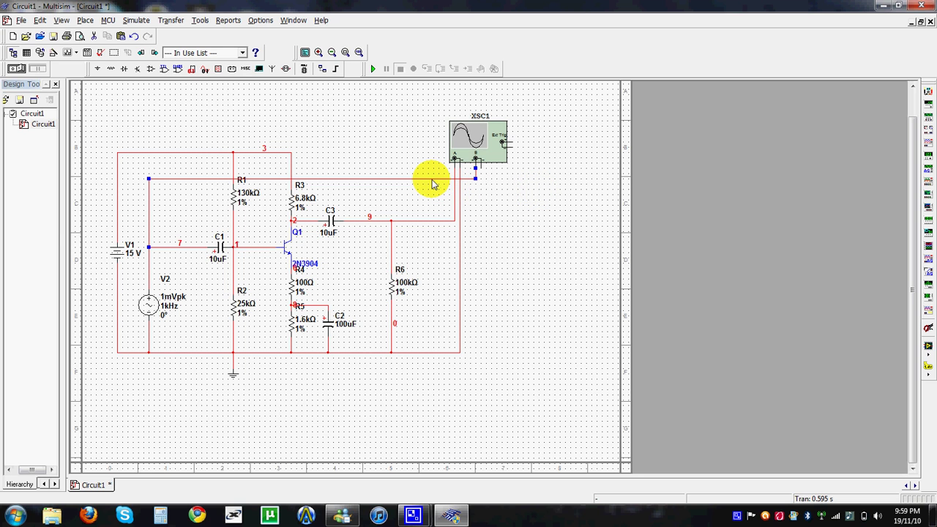
{"action": "right_click", "coordinate": [432, 181]}
{"action": "left_click", "coordinate": [443, 202]}
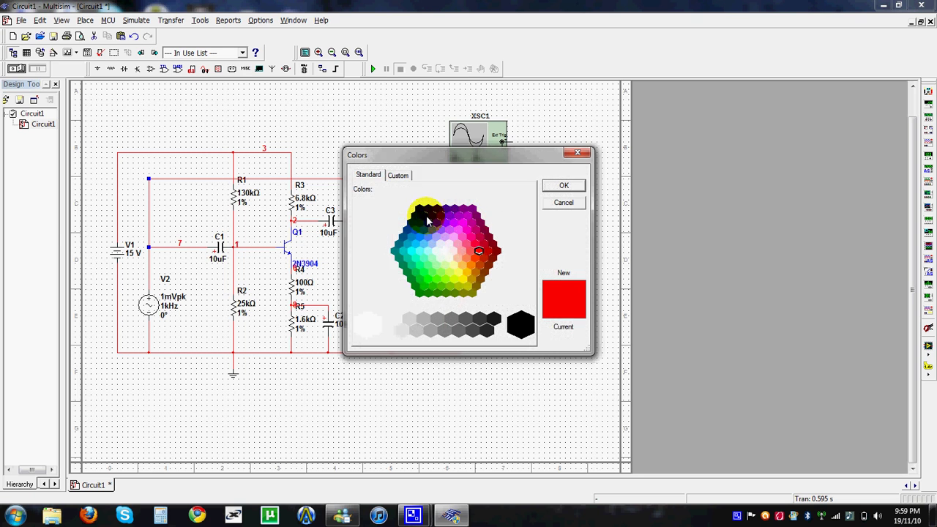
{"action": "left_click", "coordinate": [464, 277]}
{"action": "left_click", "coordinate": [561, 186]}
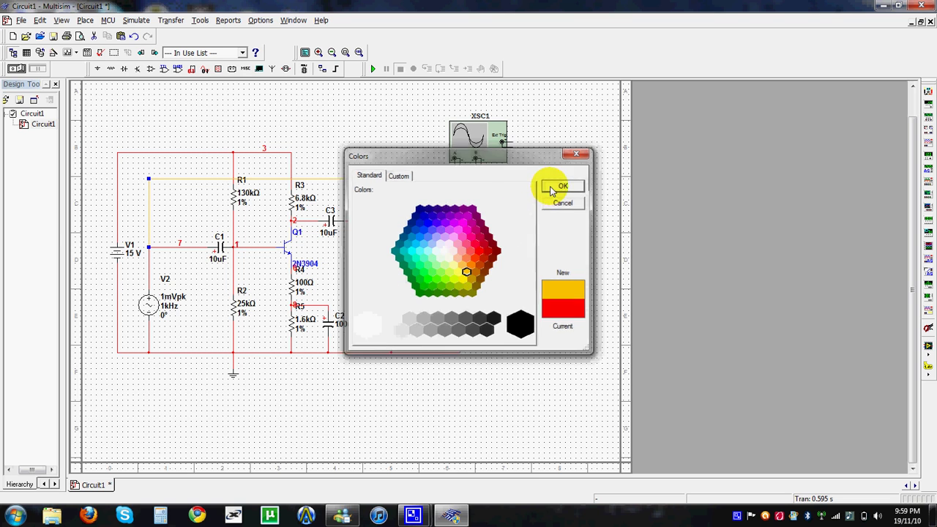
{"action": "left_click", "coordinate": [460, 145]}
{"action": "left_click", "coordinate": [371, 68]}
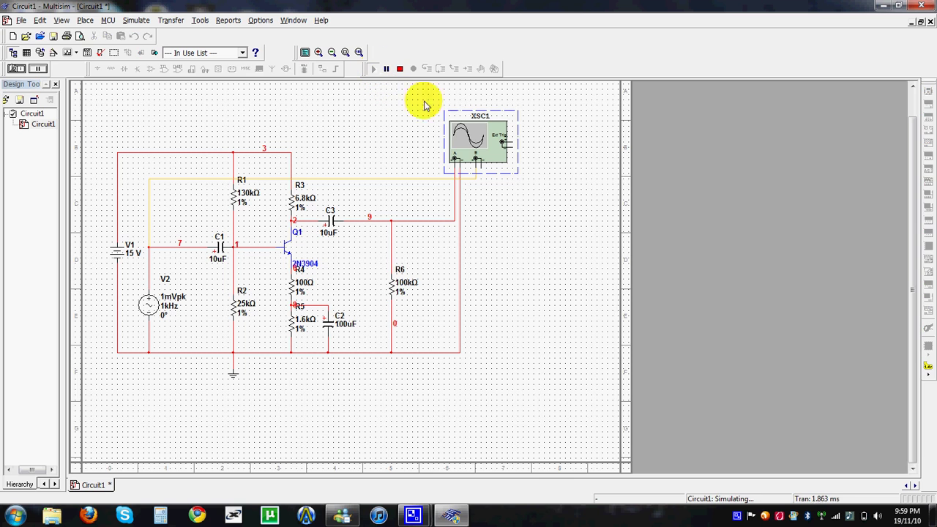
Rescale XSC1 to 50 mV/Div on channel A and 1 mV/Div on channel B, then stop simulating.
{"action": "double_click", "coordinate": [481, 129]}
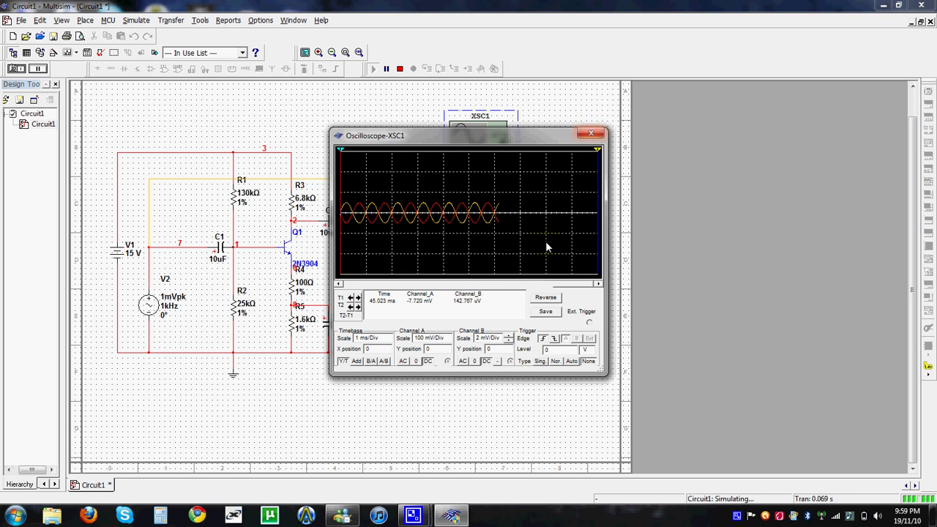
{"action": "left_click", "coordinate": [448, 339]}
{"action": "left_click", "coordinate": [447, 342]}
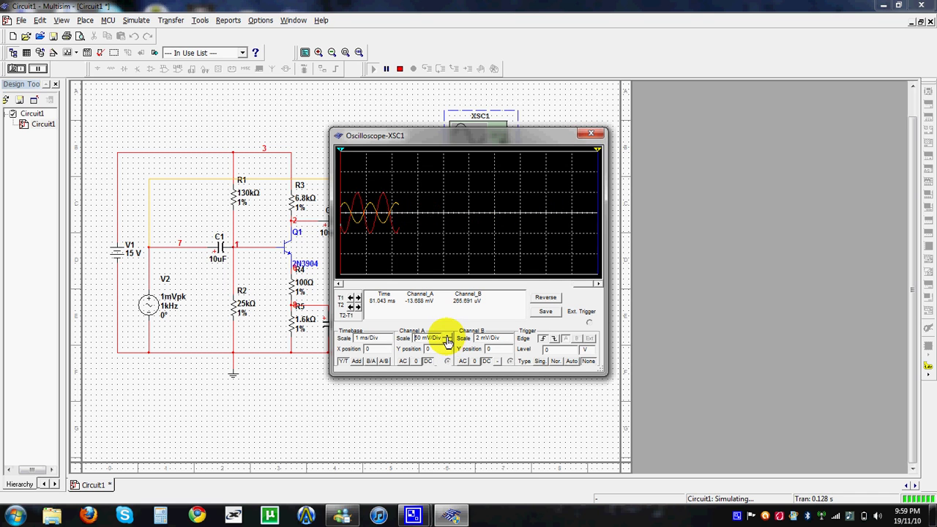
{"action": "left_click", "coordinate": [505, 339]}
{"action": "left_click", "coordinate": [508, 341]}
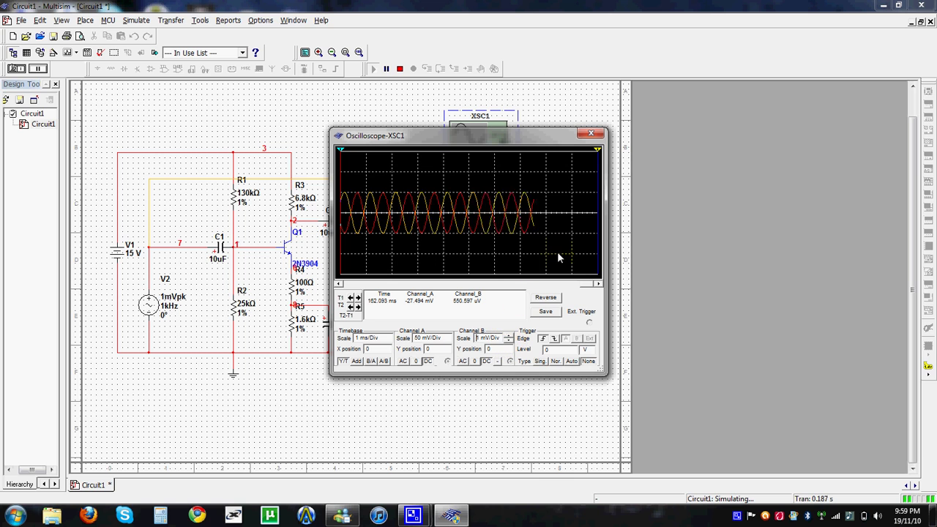
{"action": "left_click", "coordinate": [591, 133]}
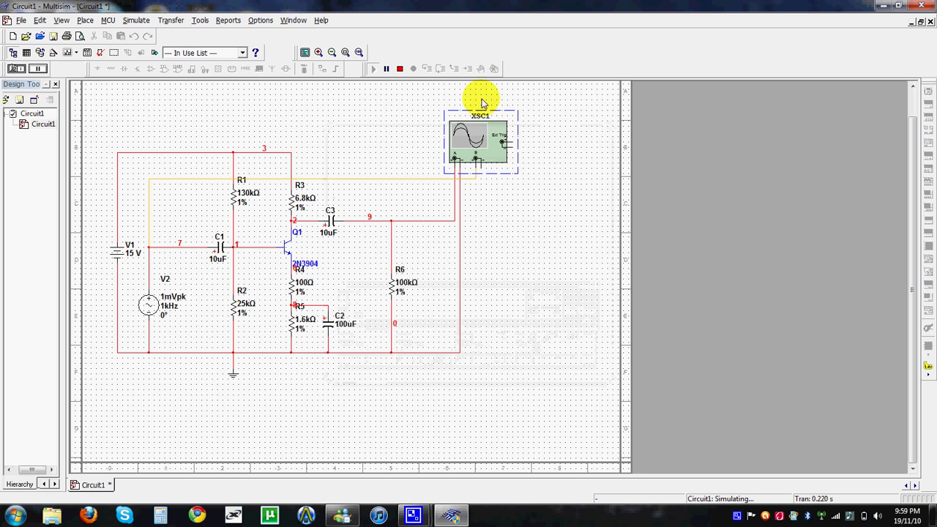
{"action": "left_click", "coordinate": [400, 68]}
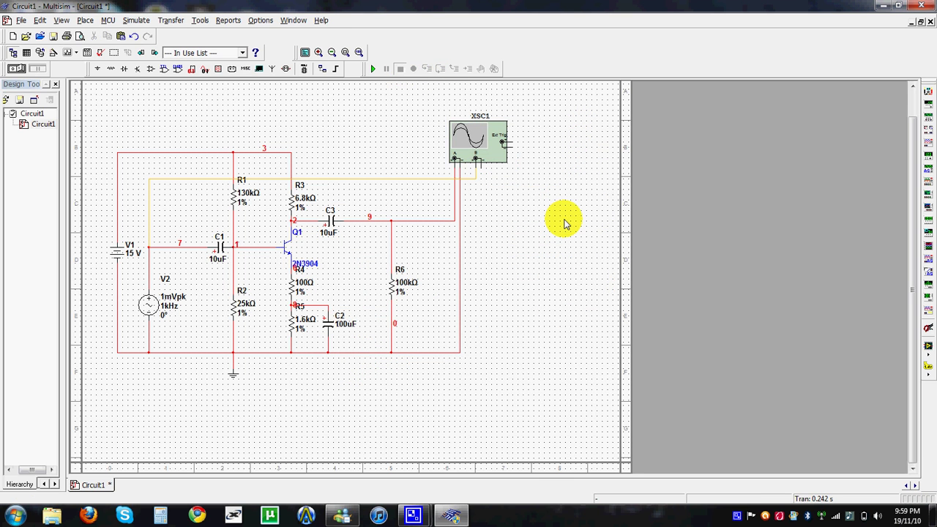
Place multimeter XMM1 right of the circuit and wire it to Q1's base.
{"action": "left_click", "coordinate": [928, 91]}
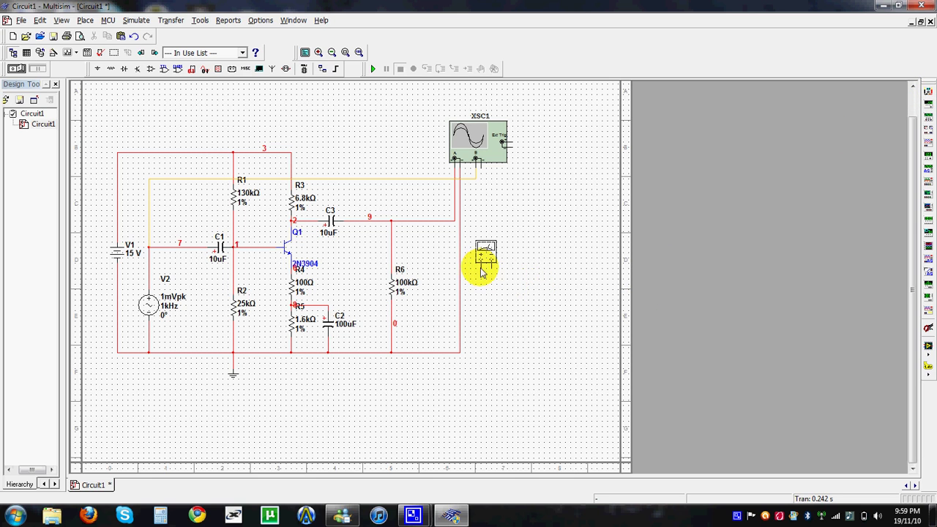
{"action": "left_click", "coordinate": [490, 265]}
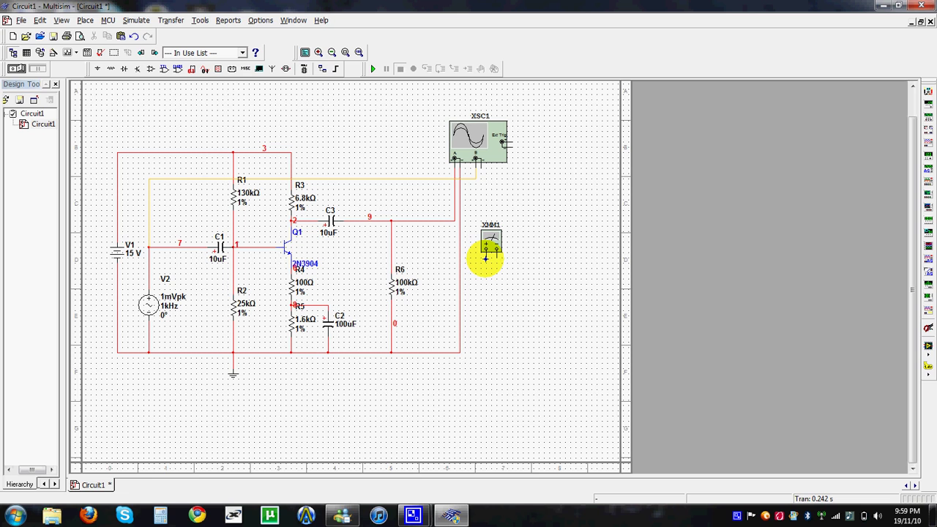
{"action": "left_click", "coordinate": [486, 256]}
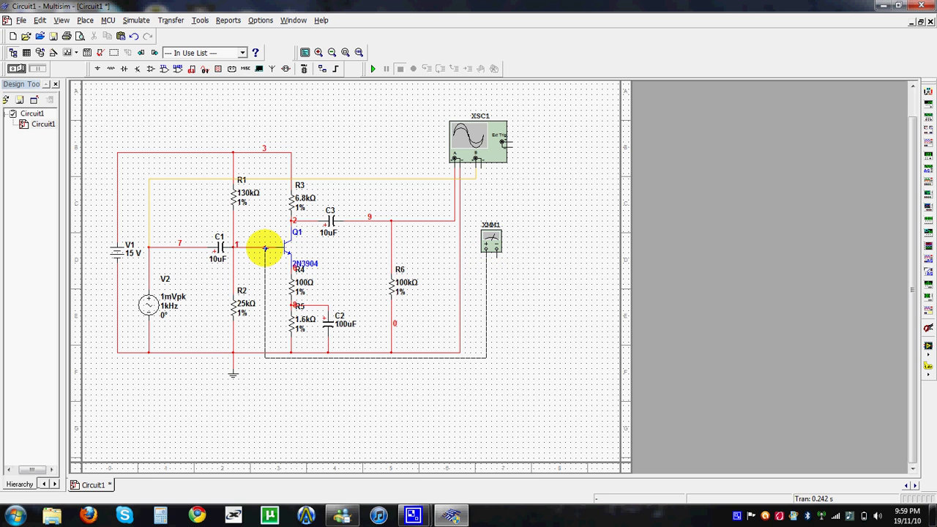
{"action": "left_click", "coordinate": [265, 249]}
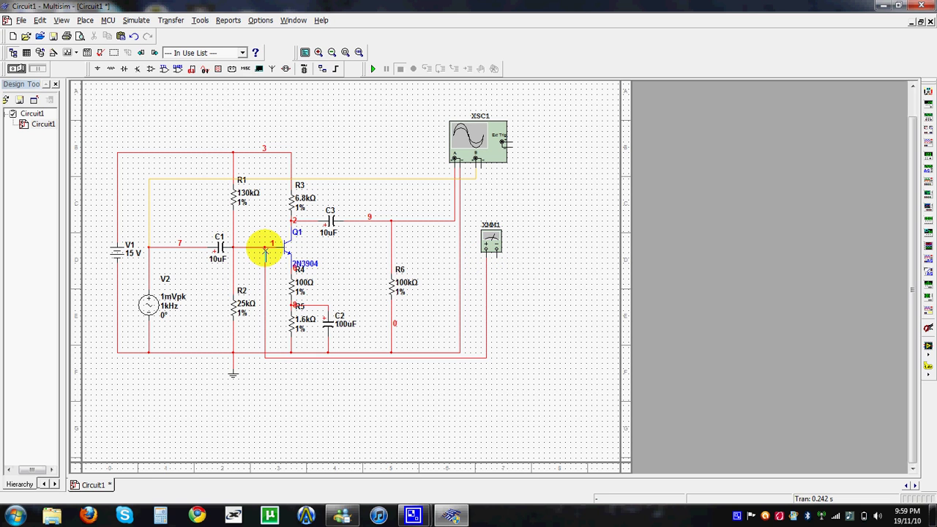
Wire XMM1's second terminal to the emitter node above R4.
{"action": "left_click", "coordinate": [497, 255]}
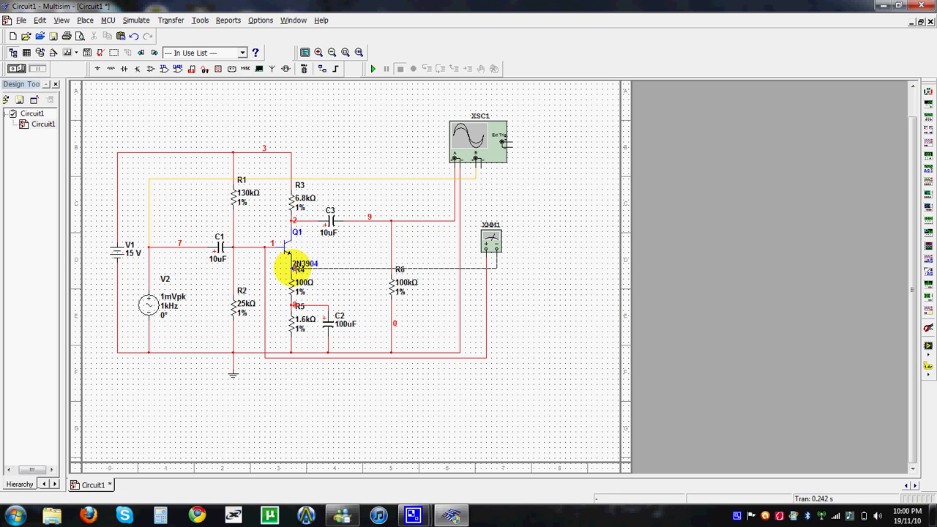
{"action": "key", "text": "Escape"}
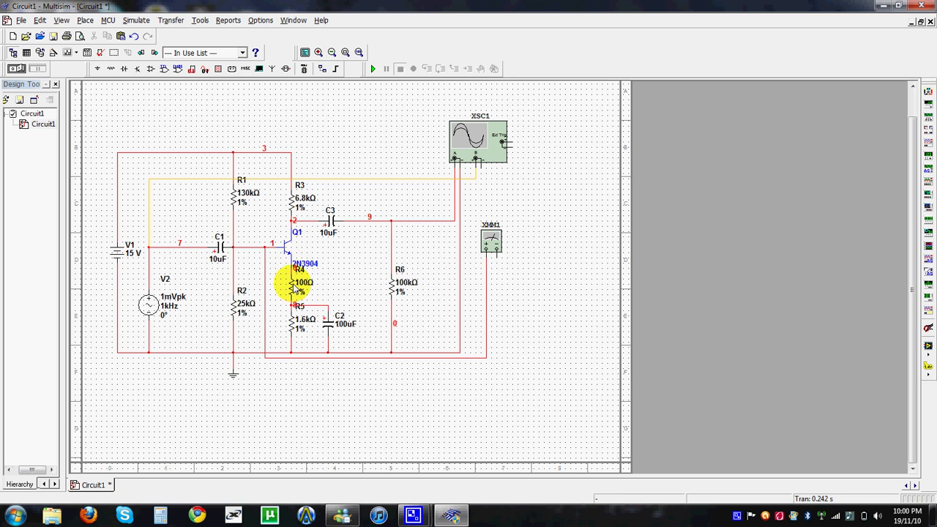
{"action": "left_click", "coordinate": [296, 289]}
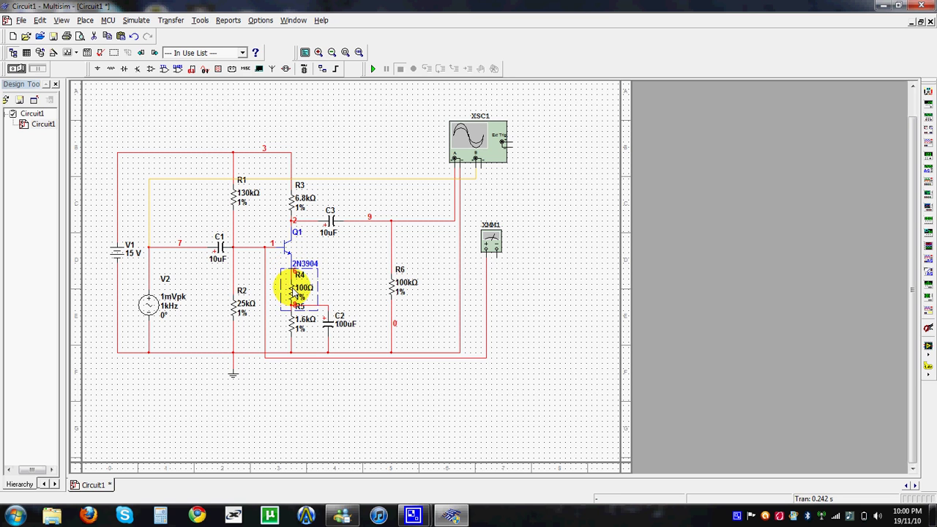
{"action": "left_click", "coordinate": [496, 253]}
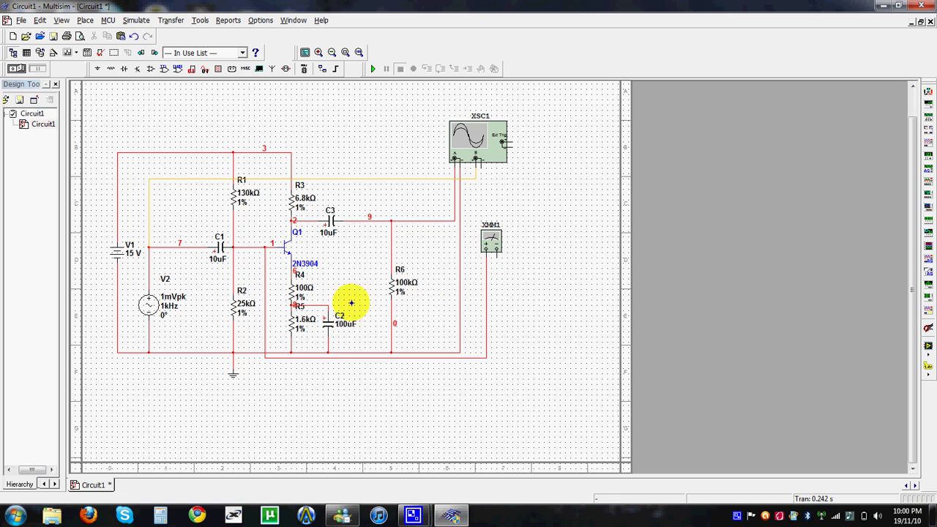
{"action": "left_click", "coordinate": [293, 270]}
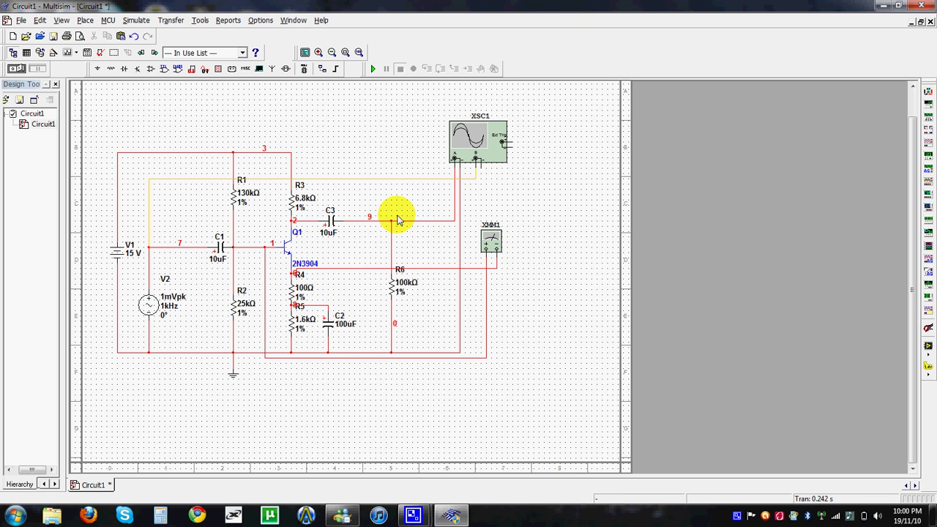
Run the simulation, read 662.145 mV on XMM1, then stop it.
{"action": "left_click", "coordinate": [374, 69]}
{"action": "double_click", "coordinate": [495, 241]}
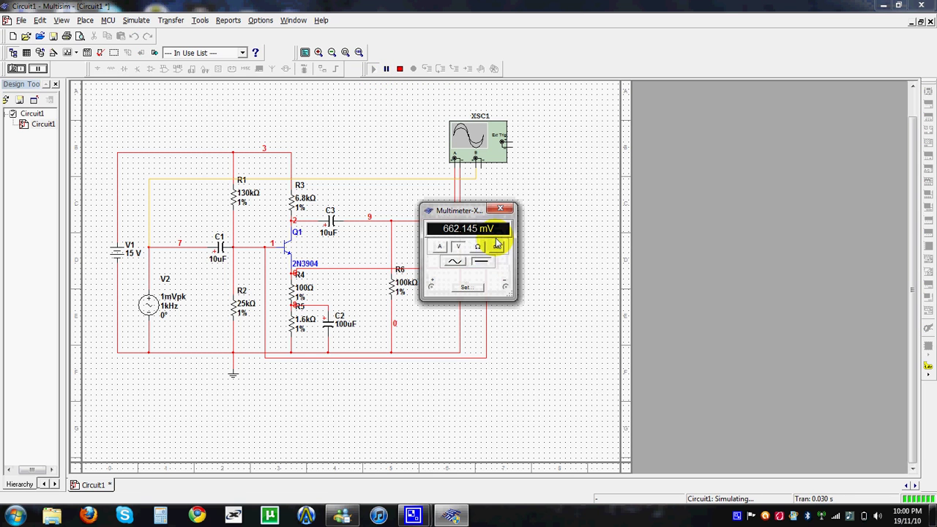
{"action": "left_click_drag", "start_coordinate": [460, 213], "coordinate": [680, 208]}
{"action": "left_click", "coordinate": [524, 244]}
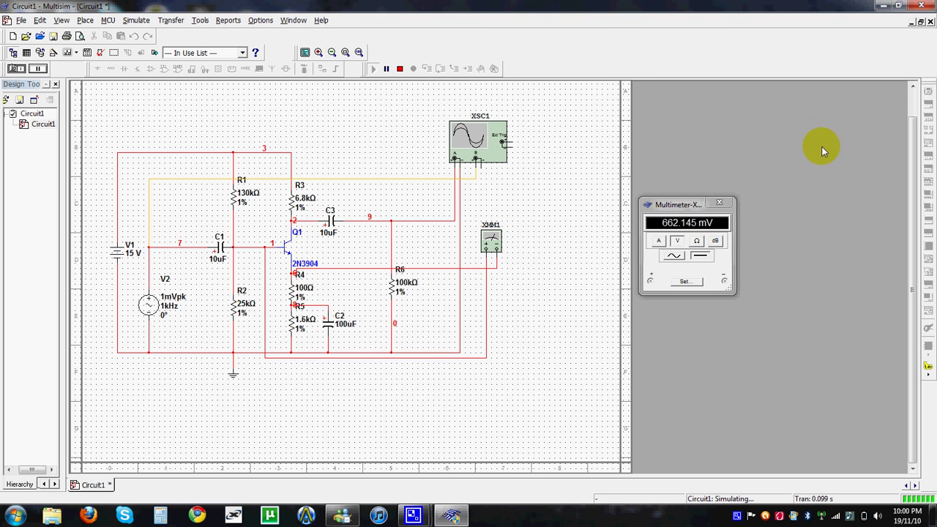
{"action": "left_click", "coordinate": [399, 68]}
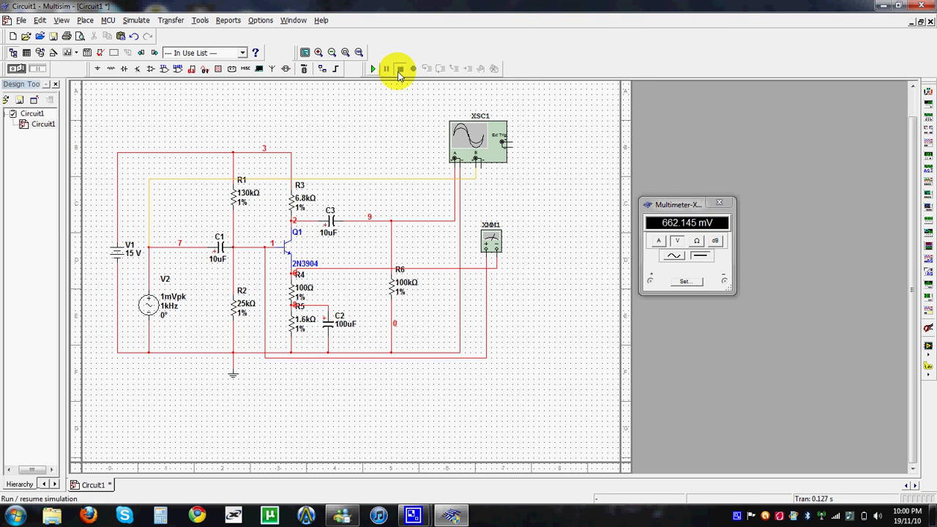
Place XMM2 above R3, wire it between R3 and Q1's collector, and rerun.
{"action": "left_click", "coordinate": [927, 95]}
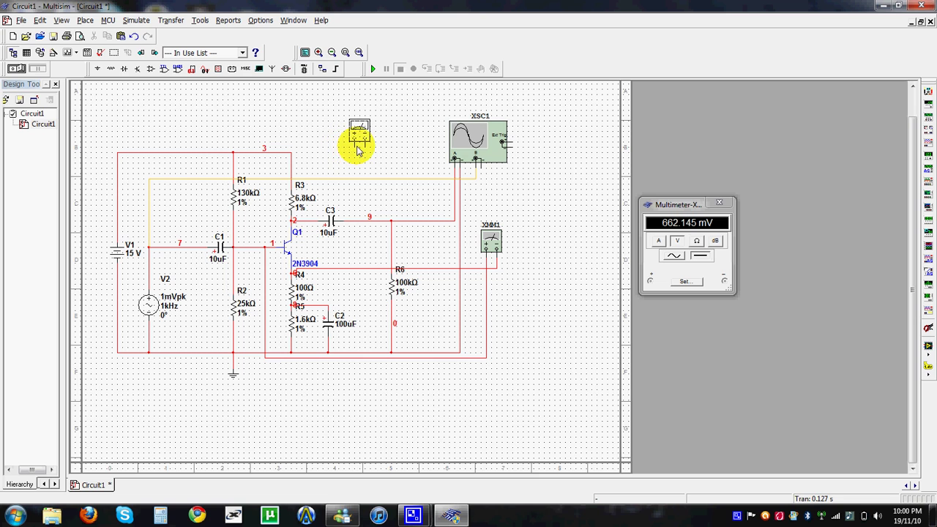
{"action": "left_click", "coordinate": [359, 144]}
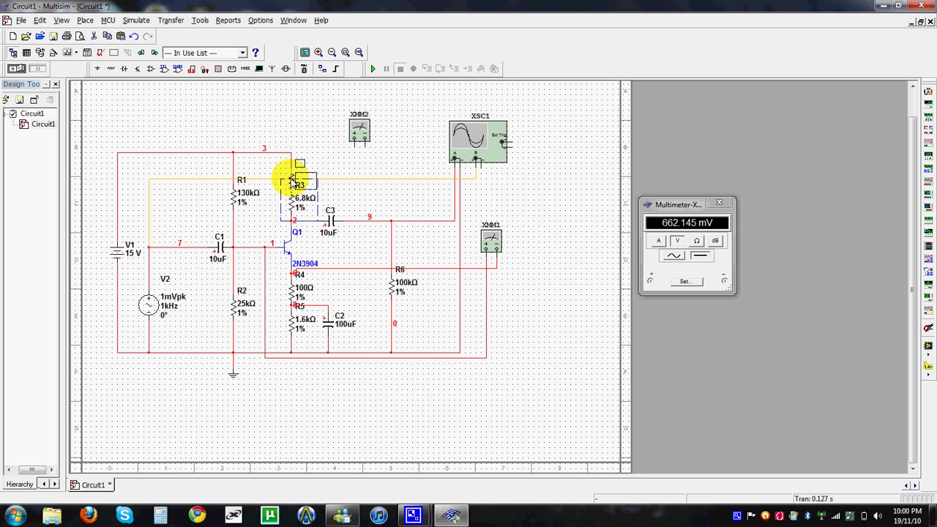
{"action": "left_click", "coordinate": [353, 146]}
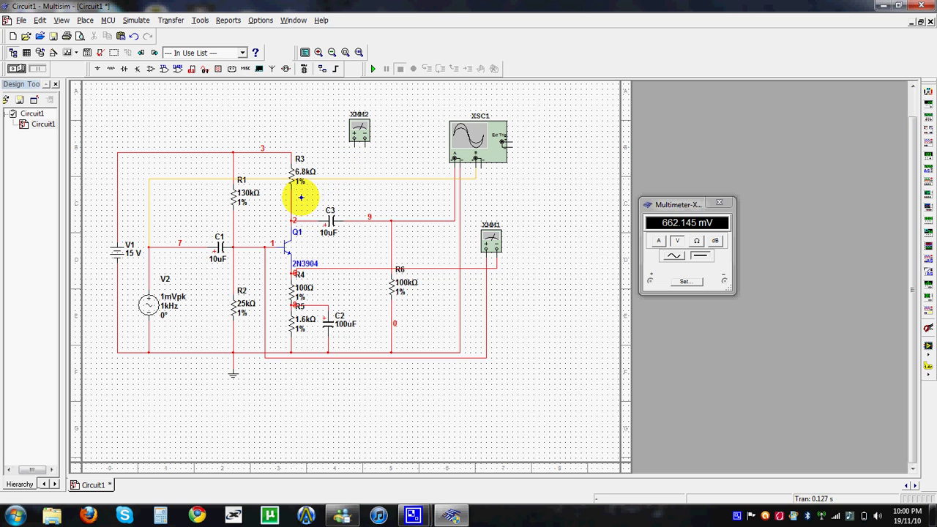
{"action": "left_click", "coordinate": [292, 194]}
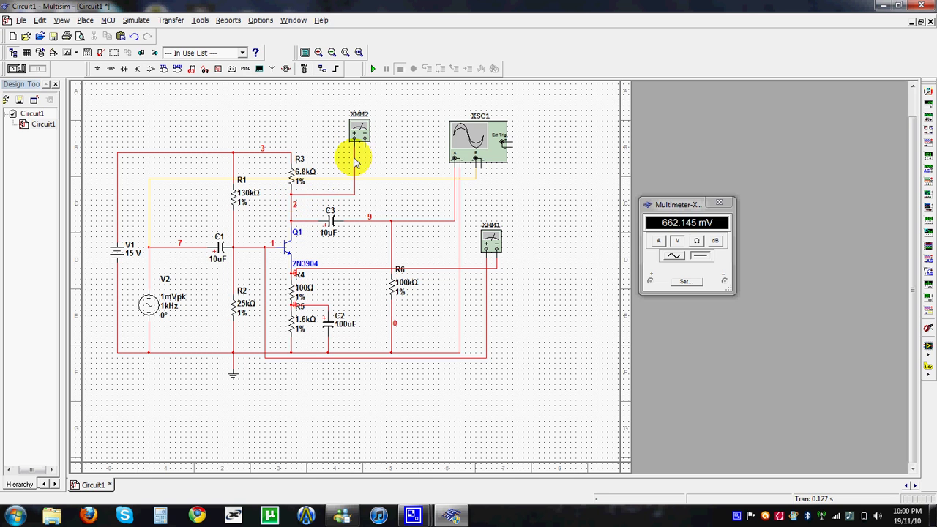
{"action": "left_click", "coordinate": [291, 210]}
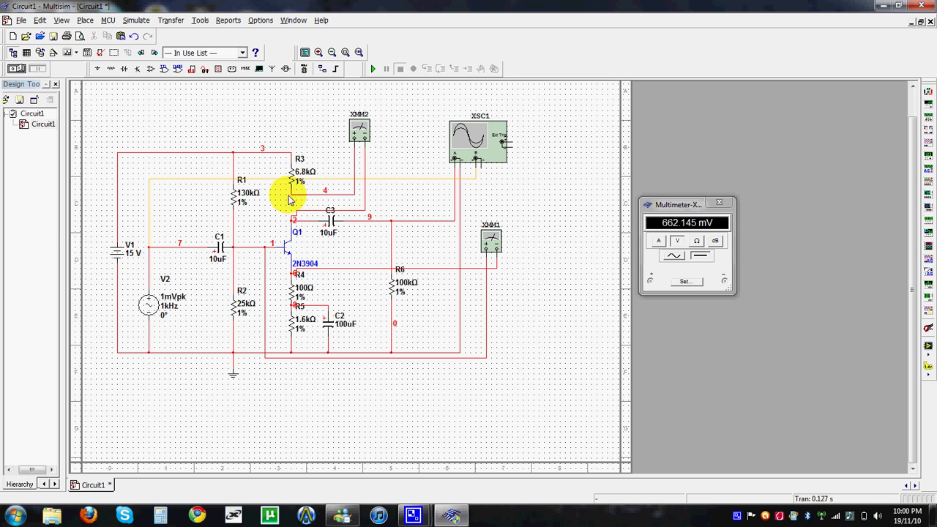
{"action": "left_click", "coordinate": [372, 69]}
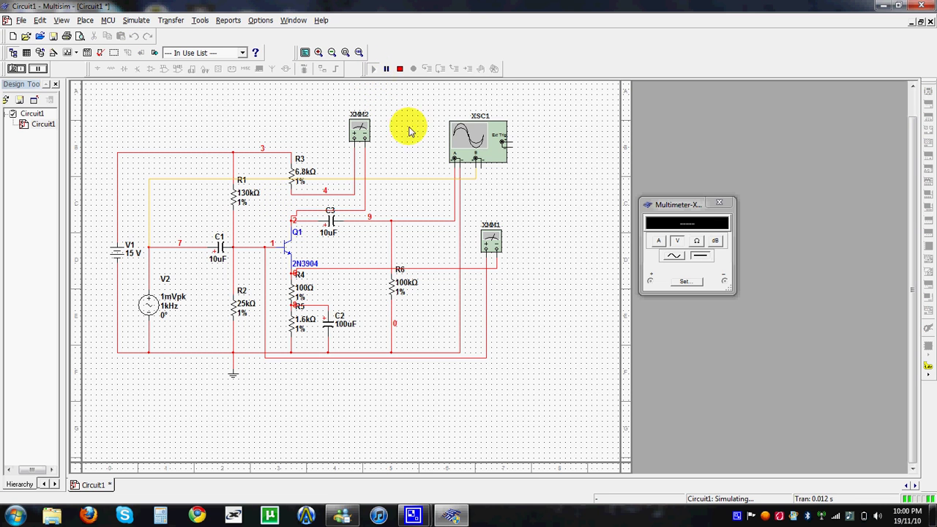
Open the XMM2 readout beside the scope showing 955.159 uA collector current, then stop the simulation.
{"action": "double_click", "coordinate": [366, 126]}
{"action": "left_click_drag", "start_coordinate": [466, 207], "coordinate": [580, 118]}
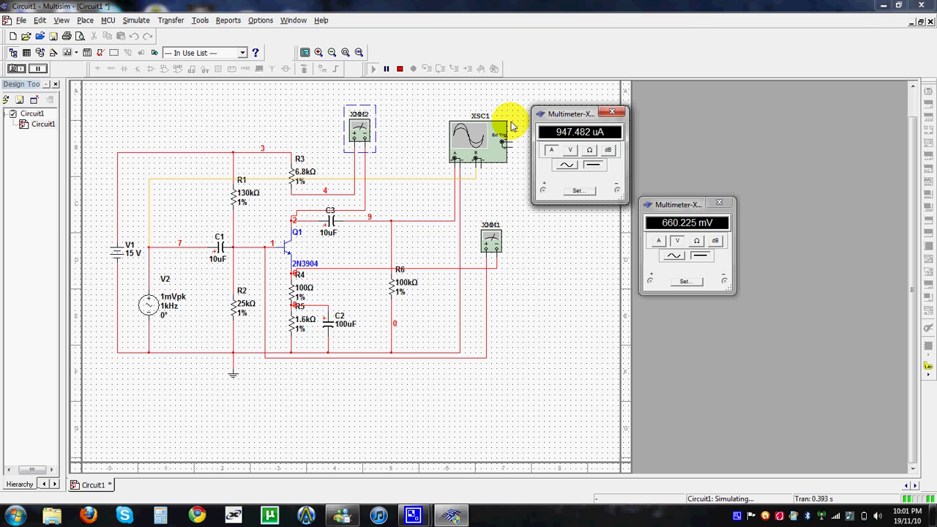
{"action": "left_click", "coordinate": [400, 68]}
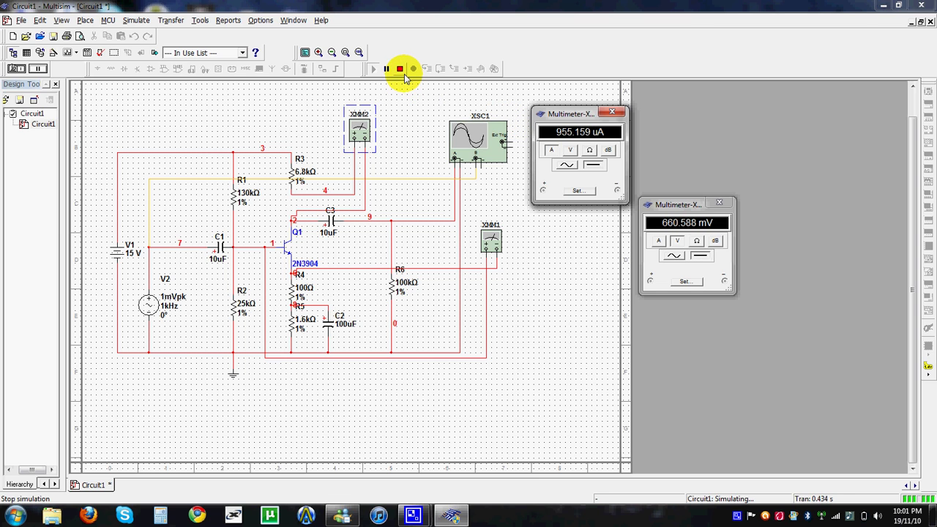